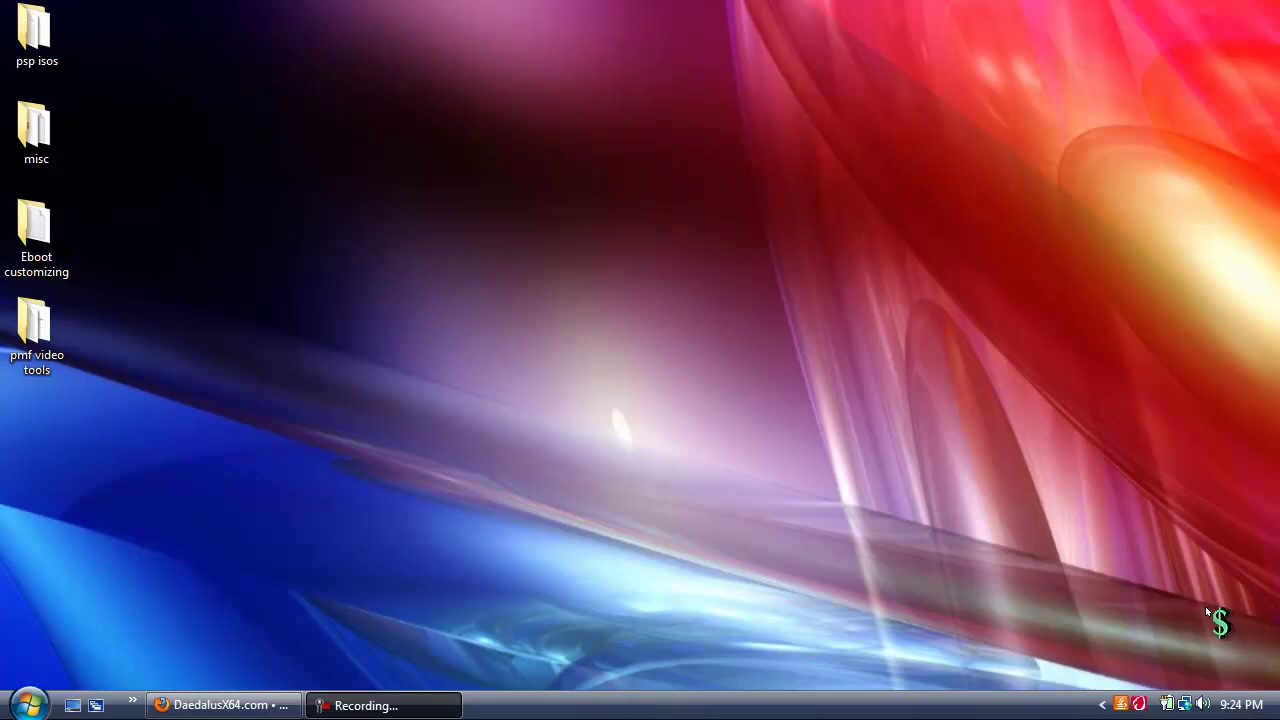
# - Switch to Firefox and follow the forum post's link to the latest DaedalusX64 alphas 550+ topic
pyautogui.click(220, 705)
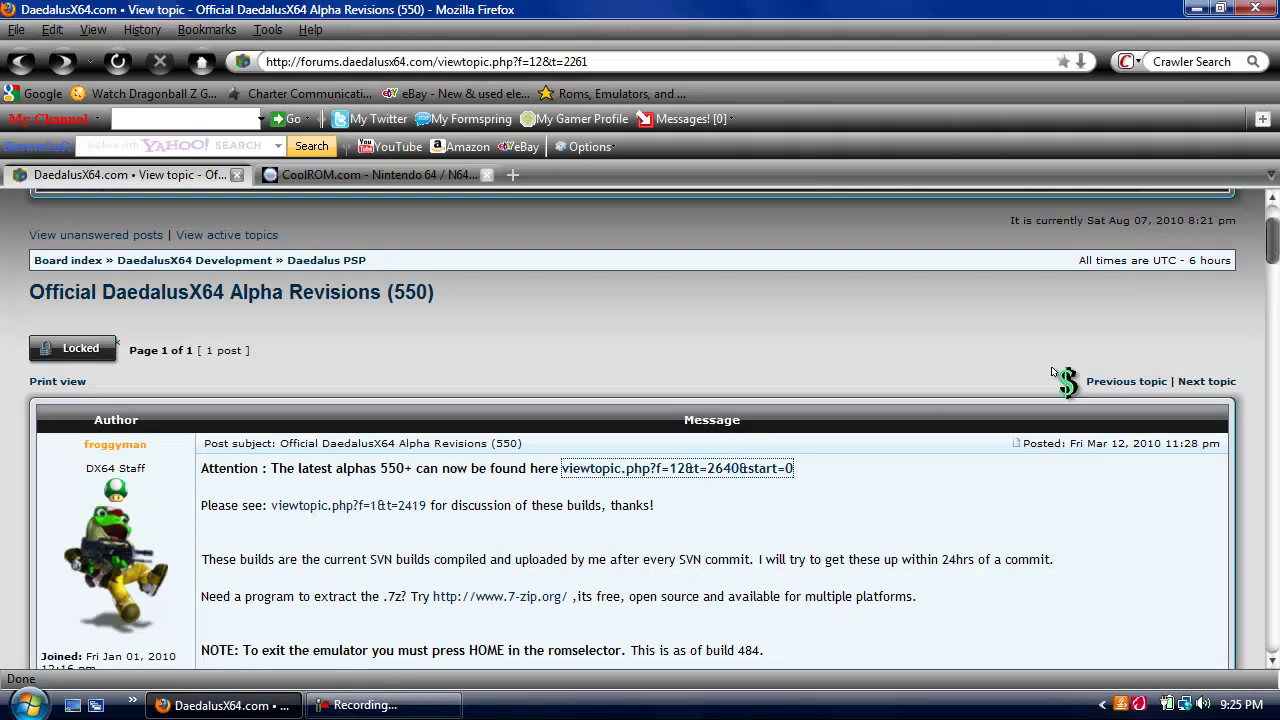
pyautogui.moveTo(1272, 253)
pyautogui.mouseDown()
pyautogui.moveTo(1276, 318)
pyautogui.moveTo(1277, 232)
pyautogui.mouseUp()
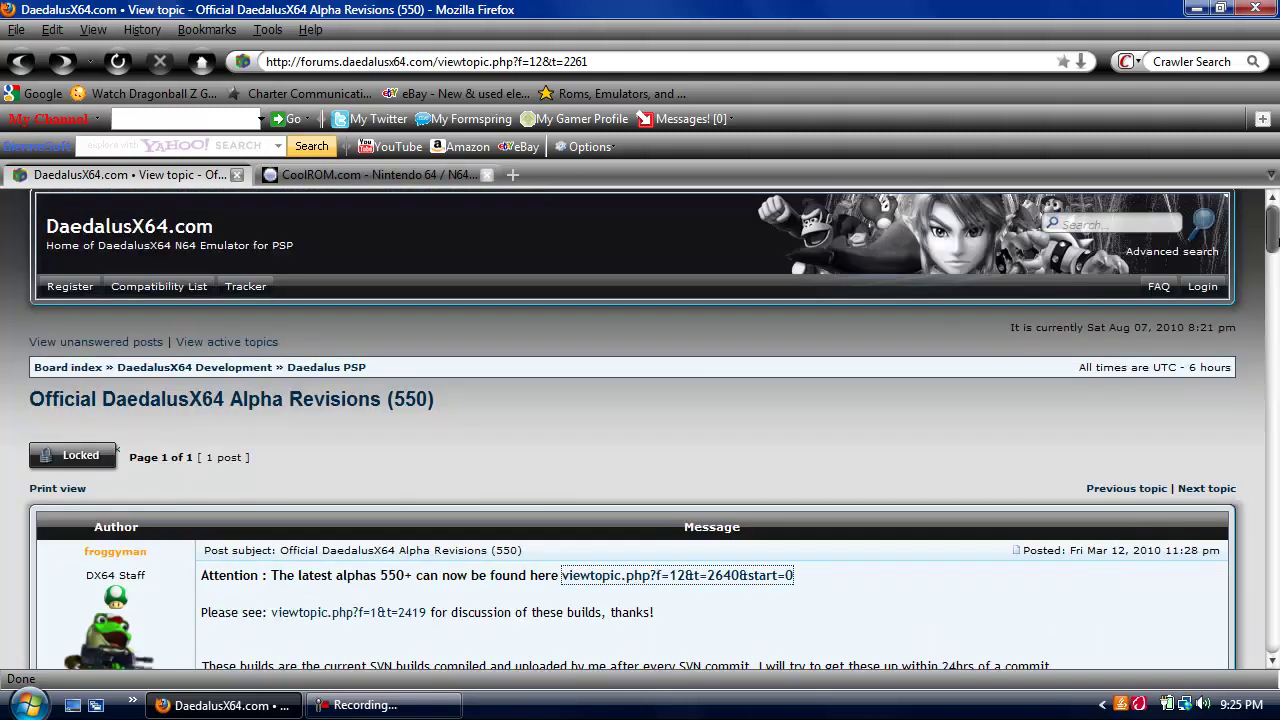
pyautogui.click(683, 578)
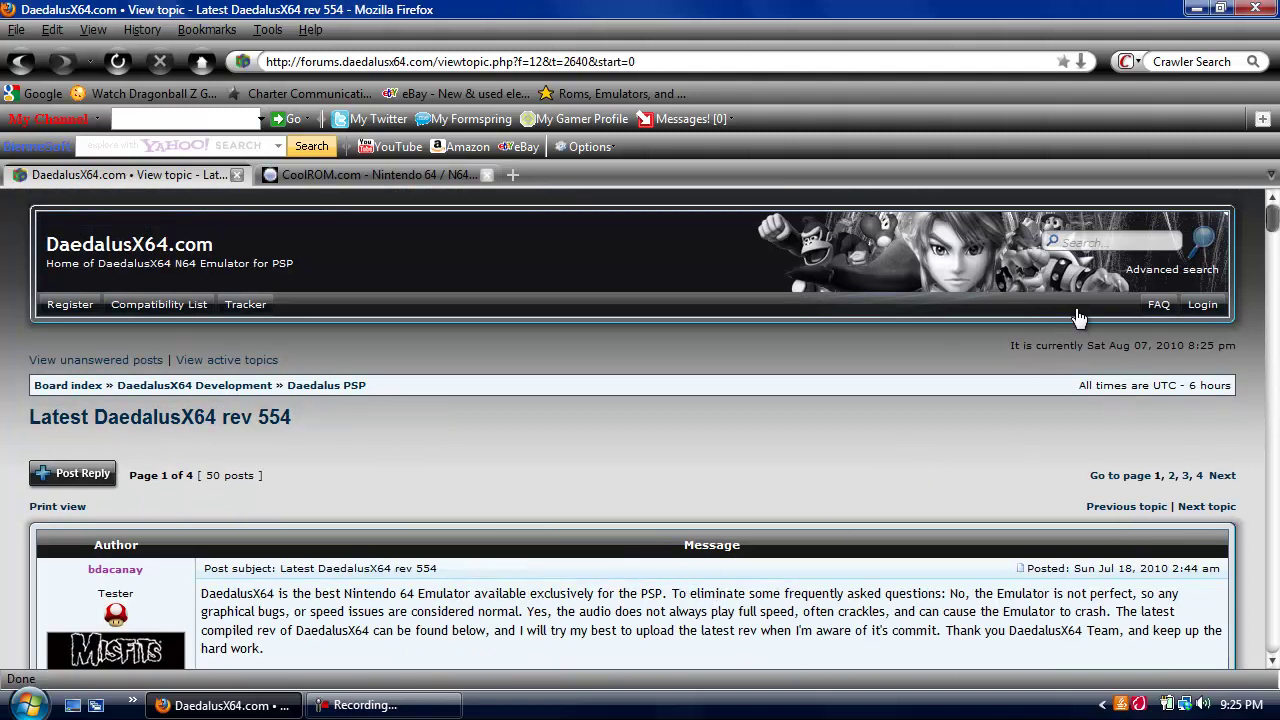
# - Download the DaedalusX64-554.rar attachment to the Desktop and dismiss the download list
pyautogui.moveTo(1276, 214); pyautogui.dragTo(1276, 262)
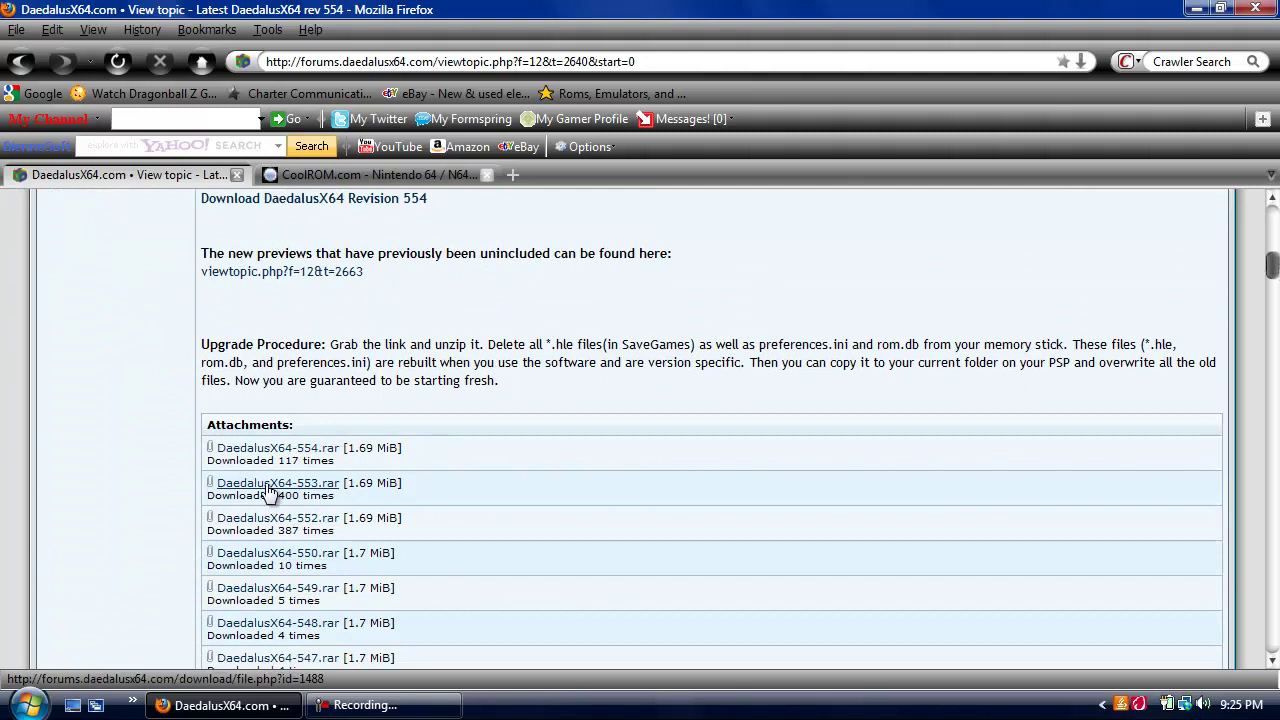
pyautogui.click(307, 462)
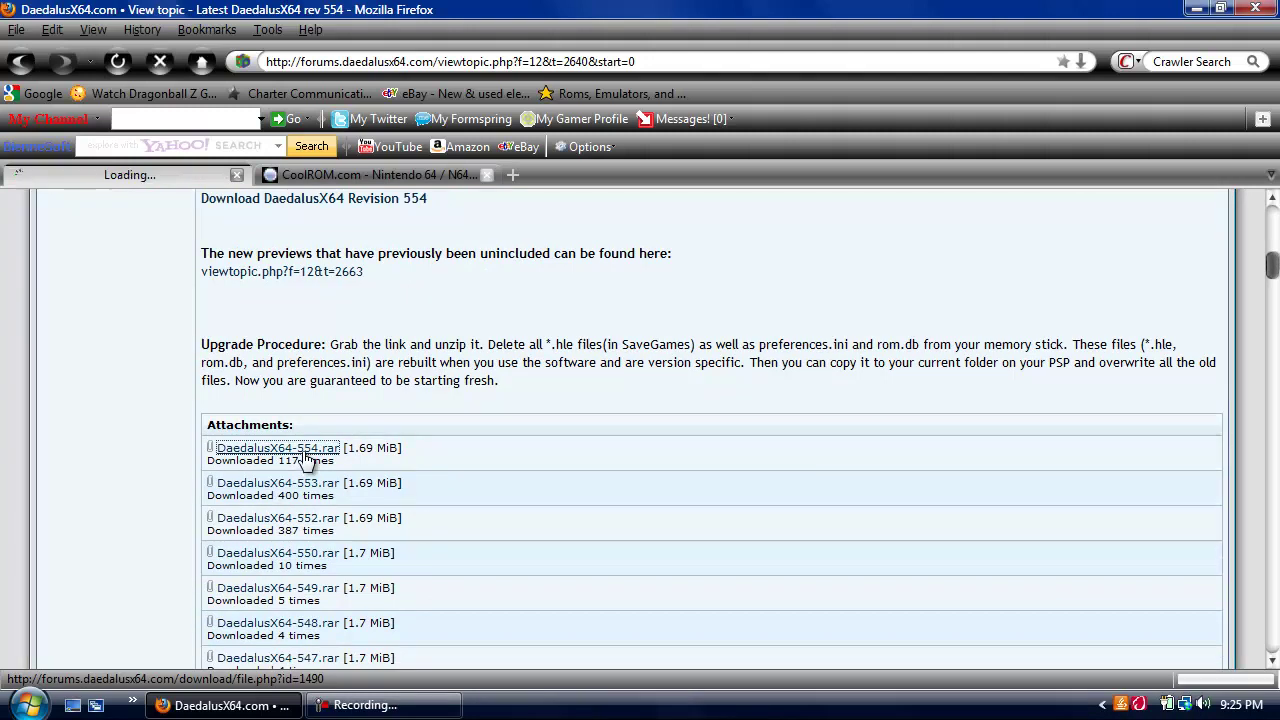
pyautogui.click(950, 588)
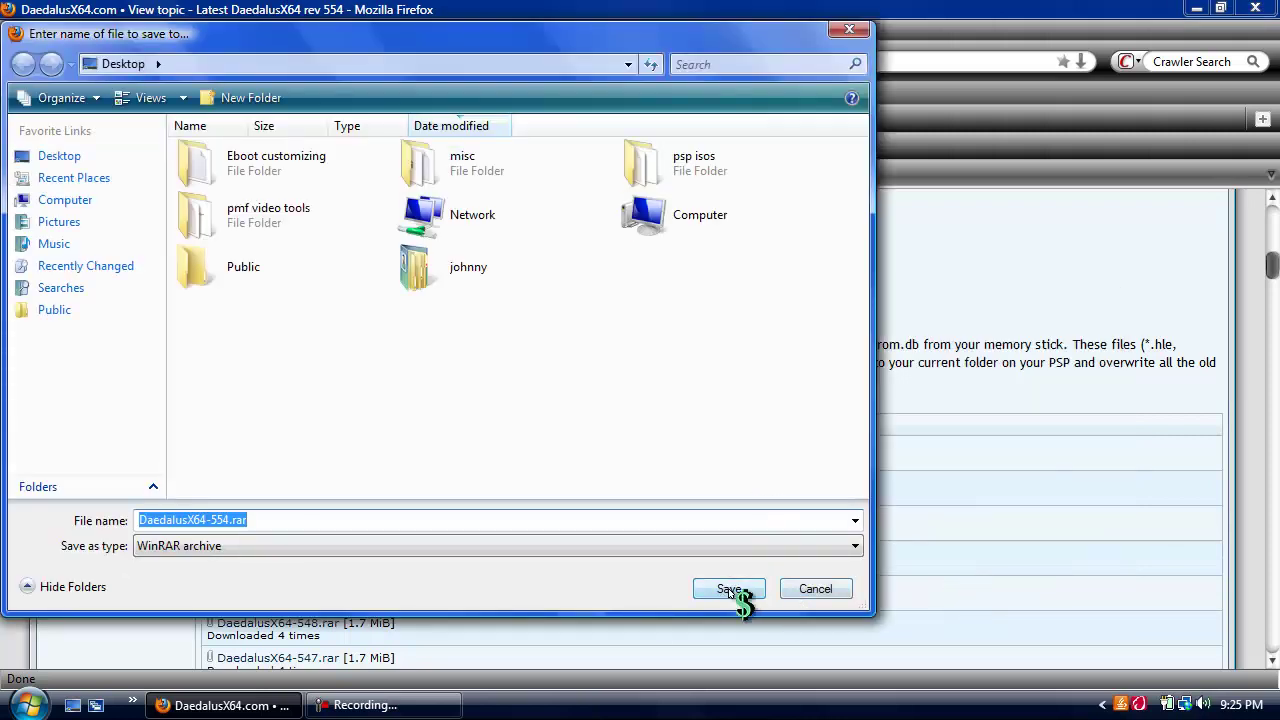
pyautogui.click(729, 589)
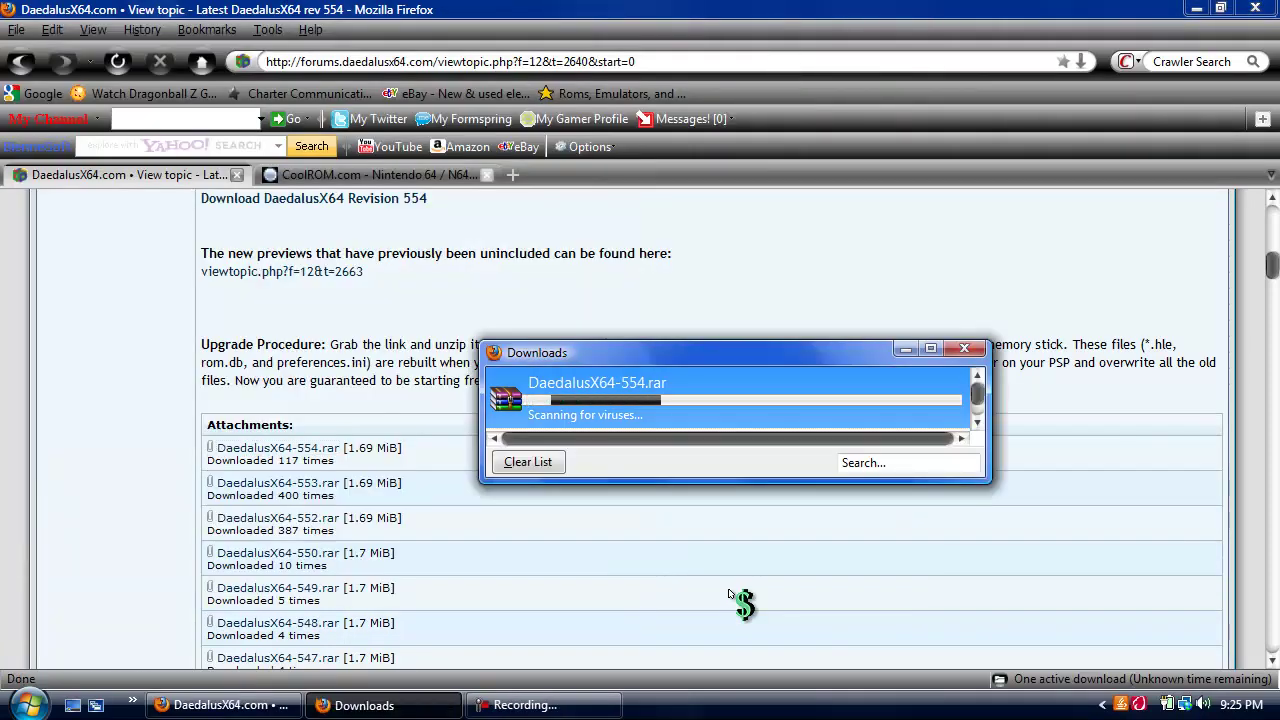
pyautogui.click(972, 348)
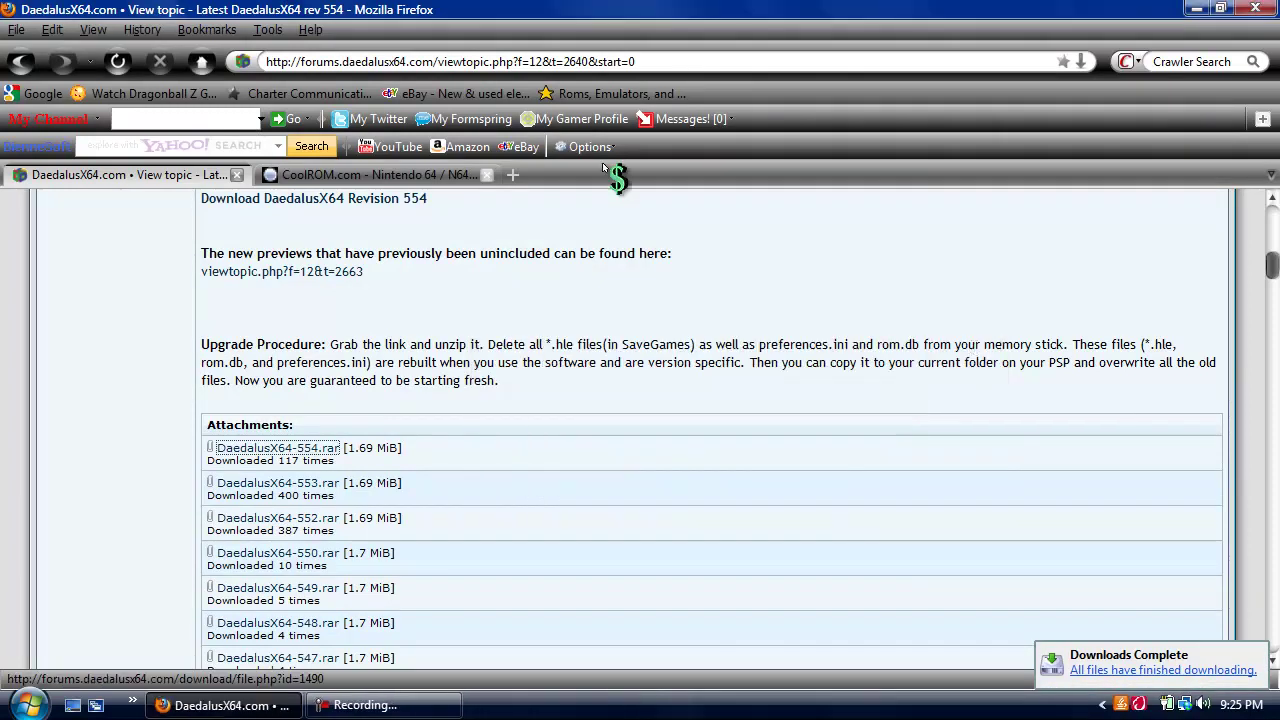
# - Extract the DaedalusX64 folder from DaedalusX64-554.rar onto the desktop, then place the archive below the pmf video tools folder
pyautogui.click(1196, 9)
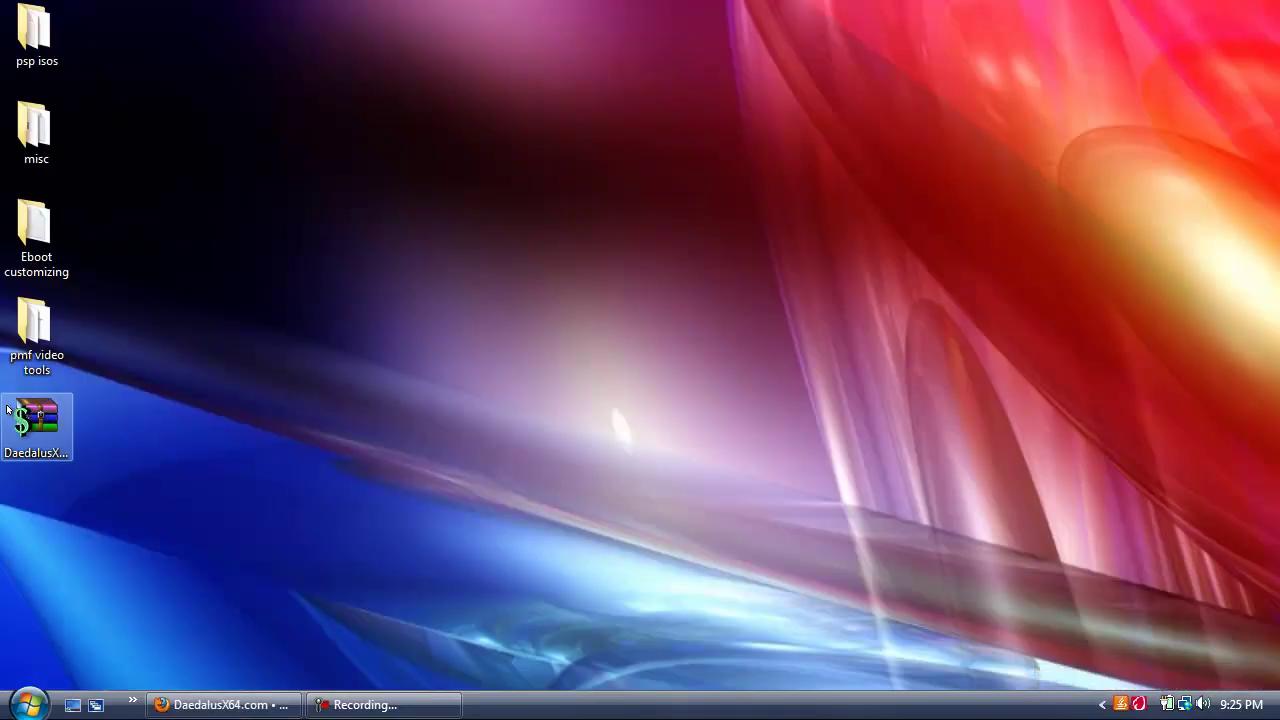
pyautogui.moveTo(36, 420); pyautogui.dragTo(711, 140)
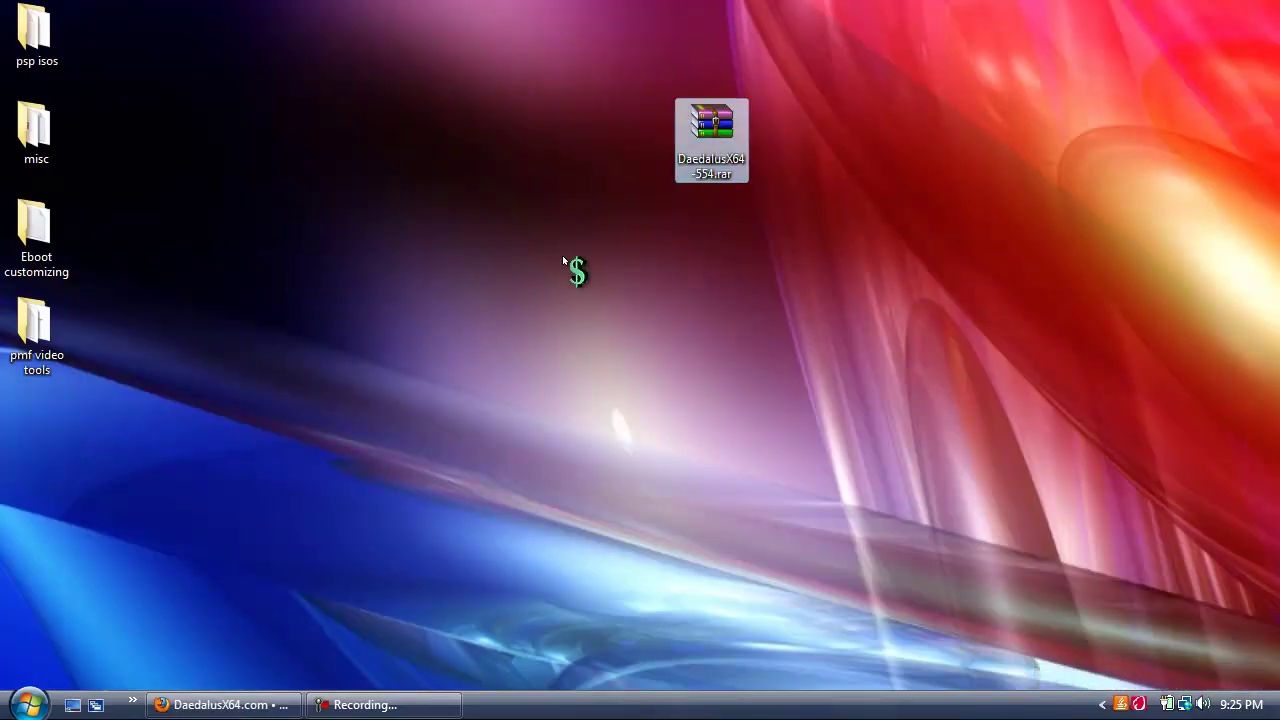
pyautogui.doubleClick(729, 131)
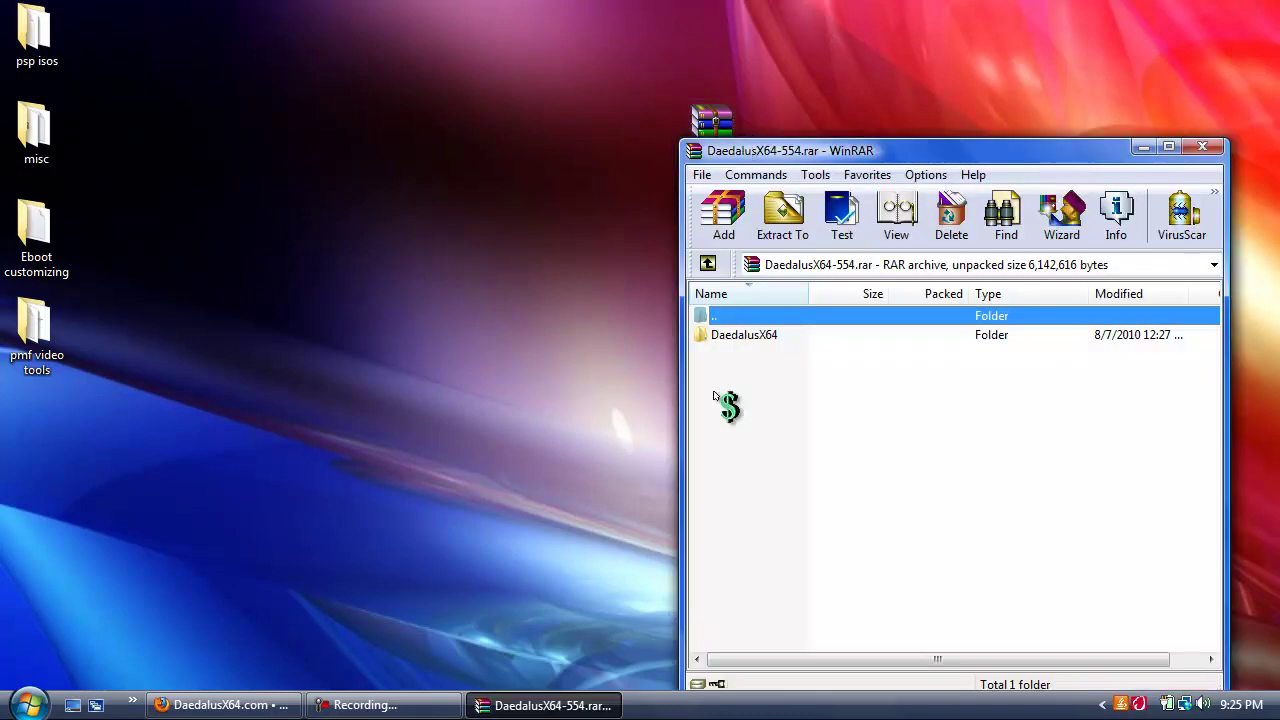
pyautogui.click(770, 336)
pyautogui.moveTo(426, 430); pyautogui.dragTo(427, 431)
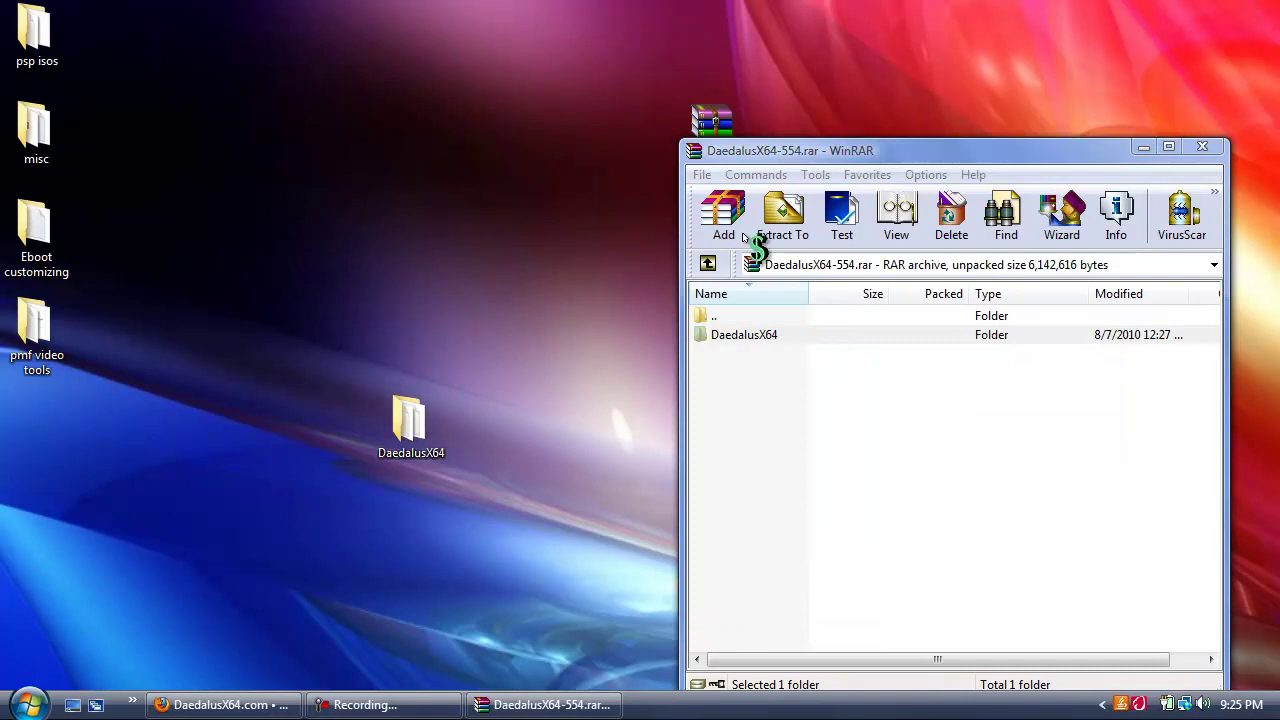
pyautogui.click(1204, 148)
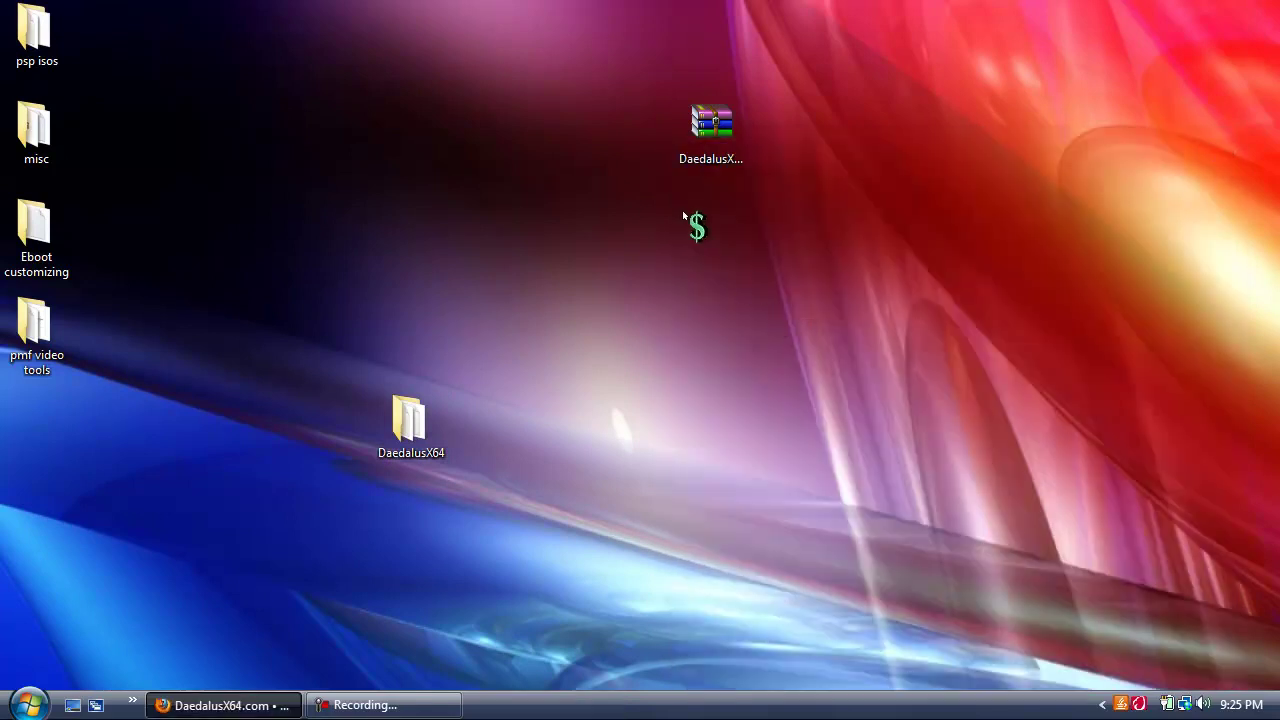
pyautogui.moveTo(704, 142); pyautogui.dragTo(80, 429)
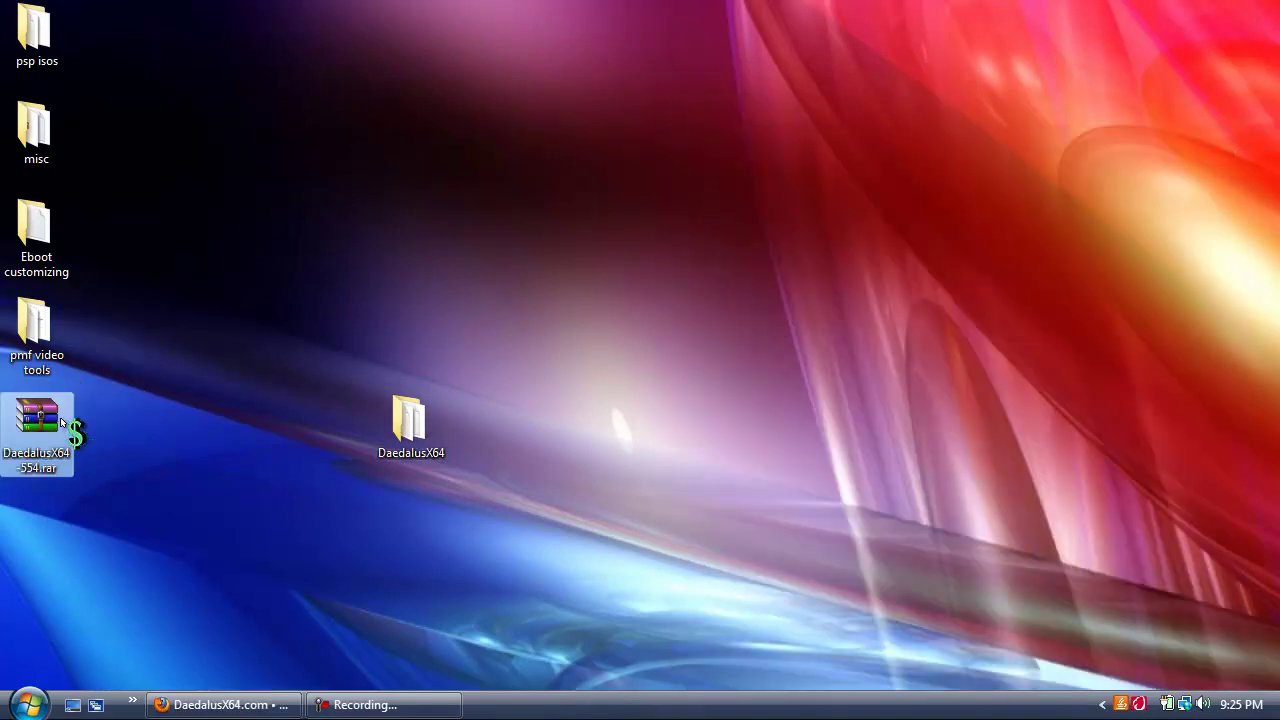
# - Dismiss the scan-and-fix prompt for Removable Disk (I:) without scanning
pyautogui.click(28, 704)
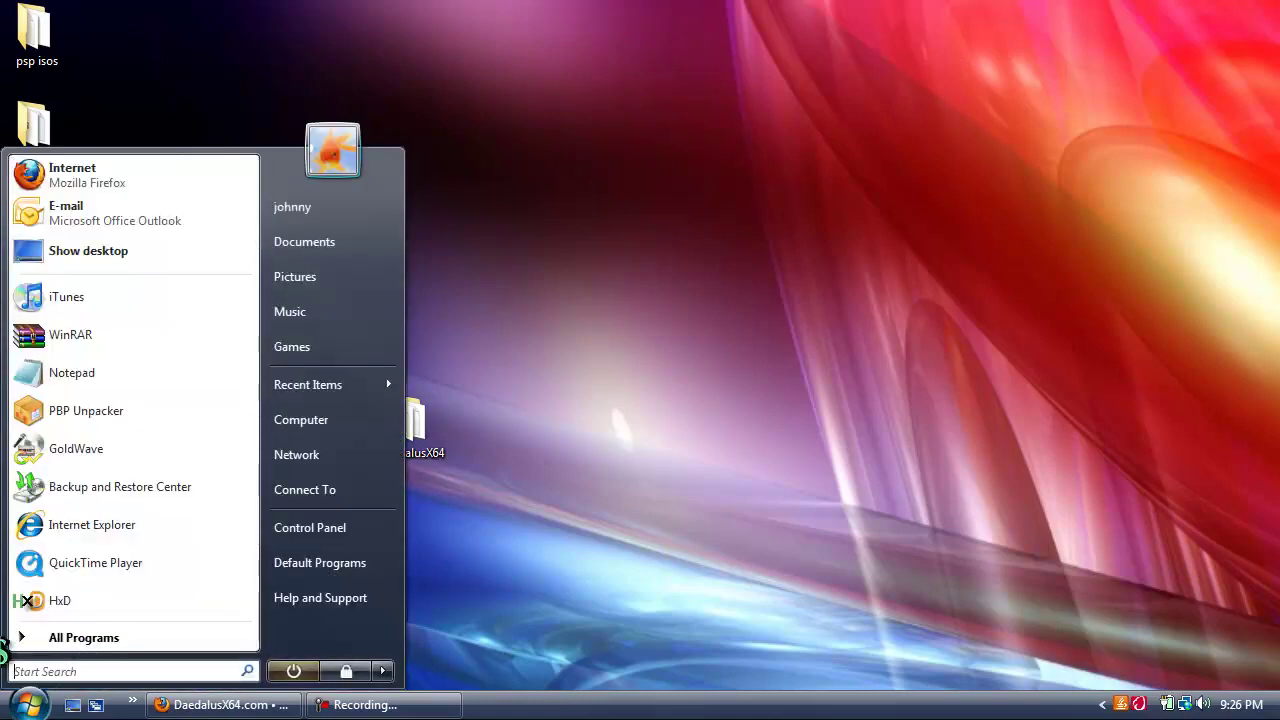
pyautogui.click(642, 358)
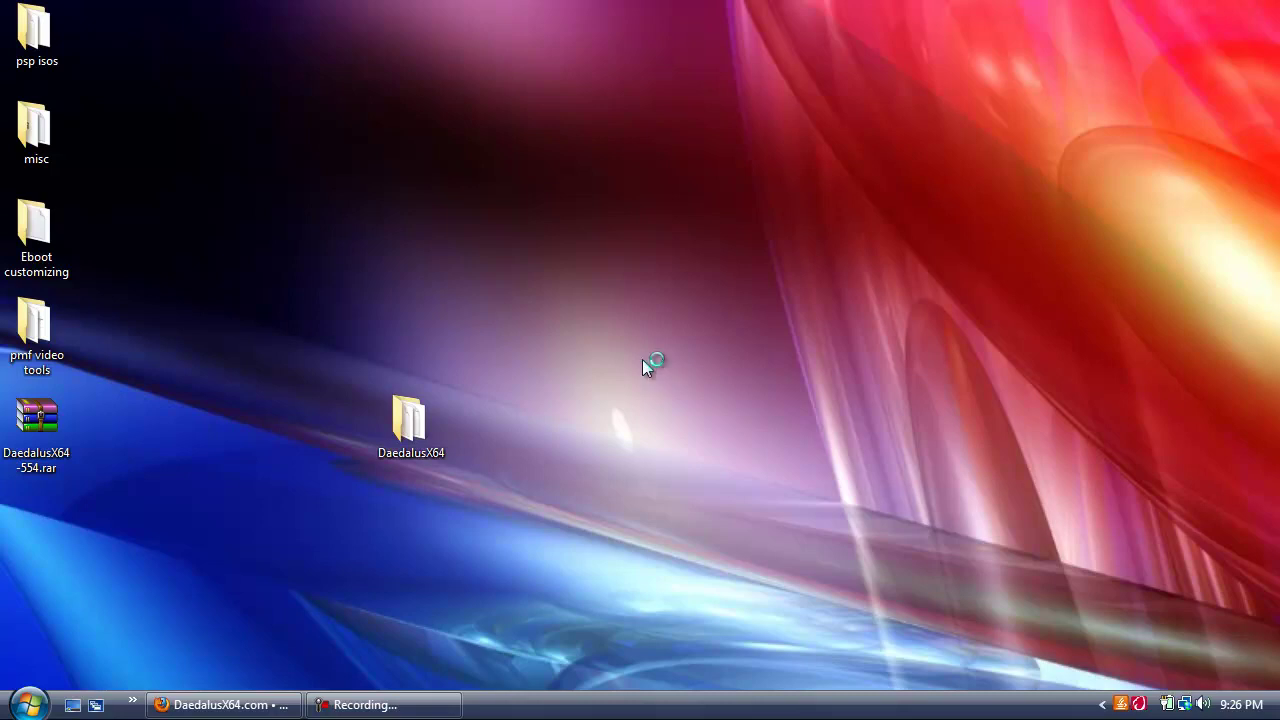
pyautogui.press('super')
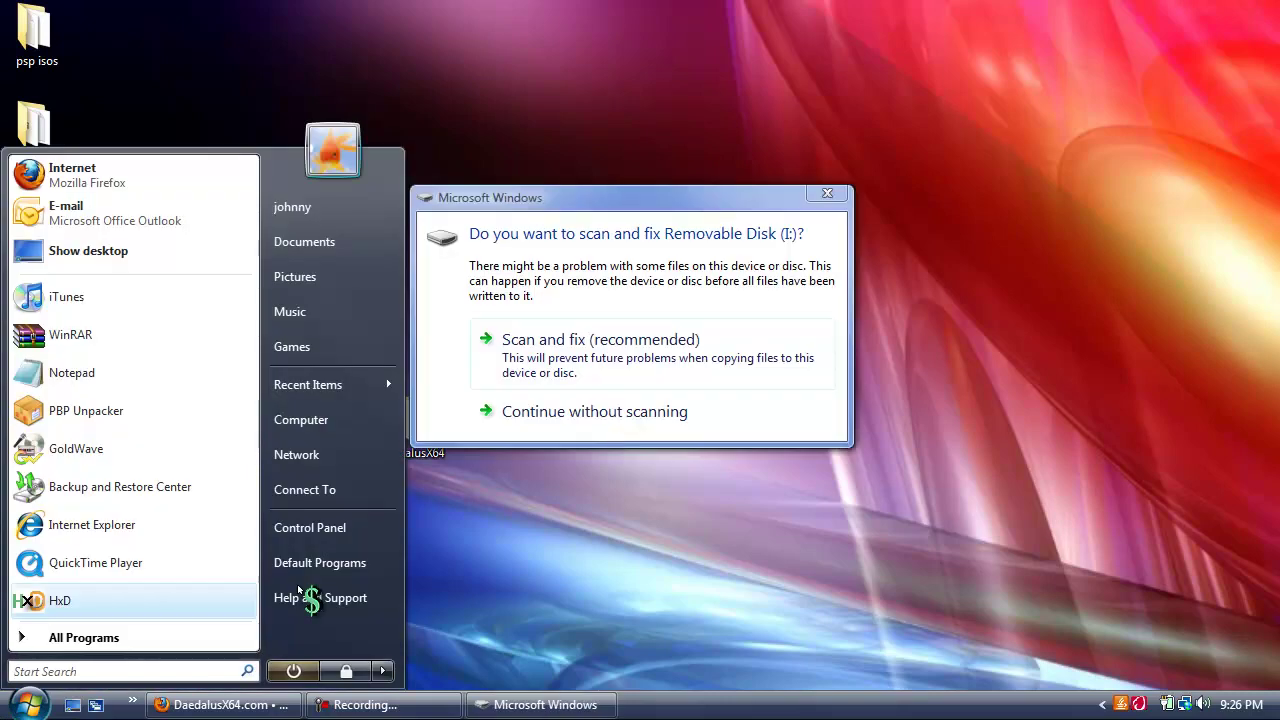
pyautogui.click(827, 193)
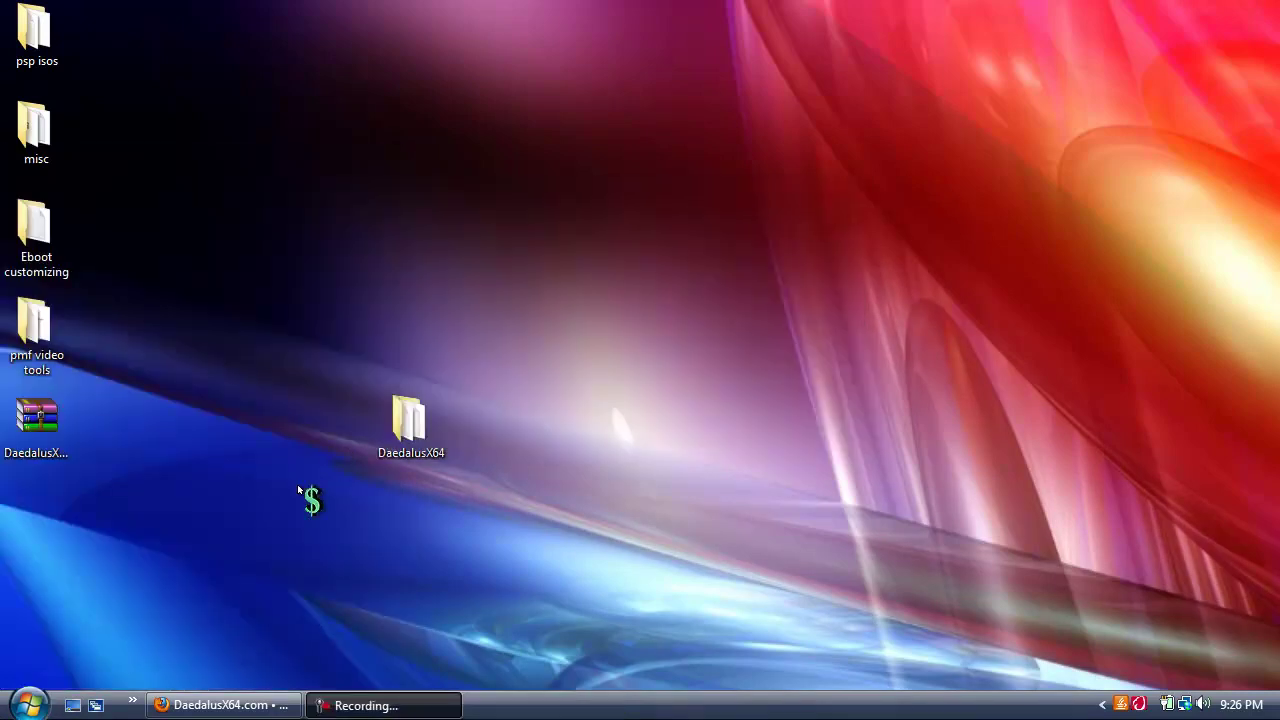
# - Open the GAME folder inside the PSP folder on Removable Disk (I:)
pyautogui.press('super')
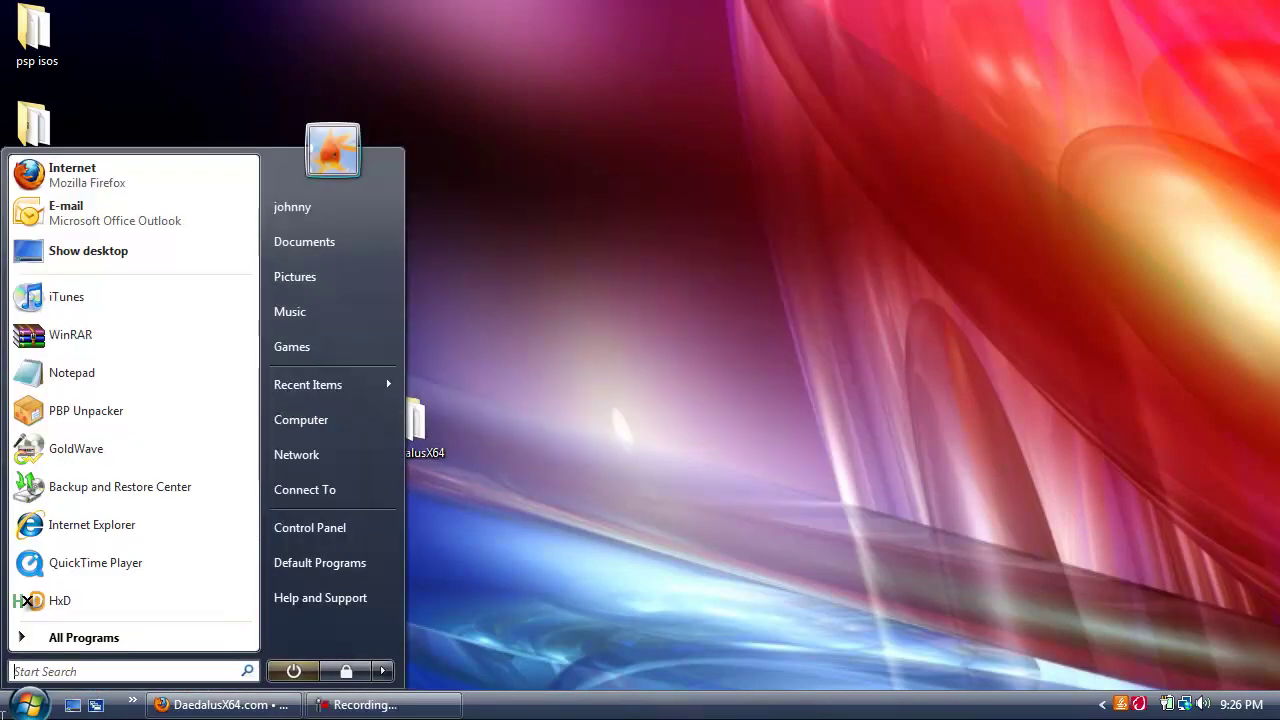
pyautogui.click(338, 430)
pyautogui.doubleClick(661, 250)
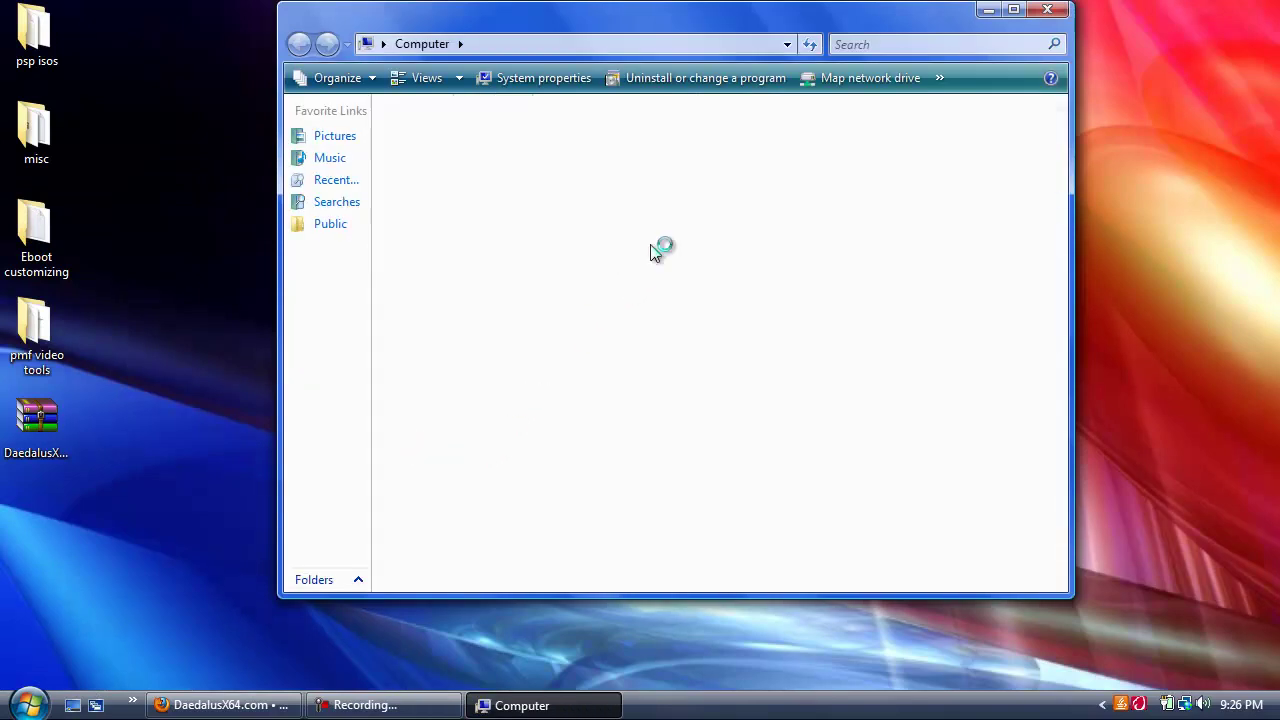
pyautogui.doubleClick(437, 260)
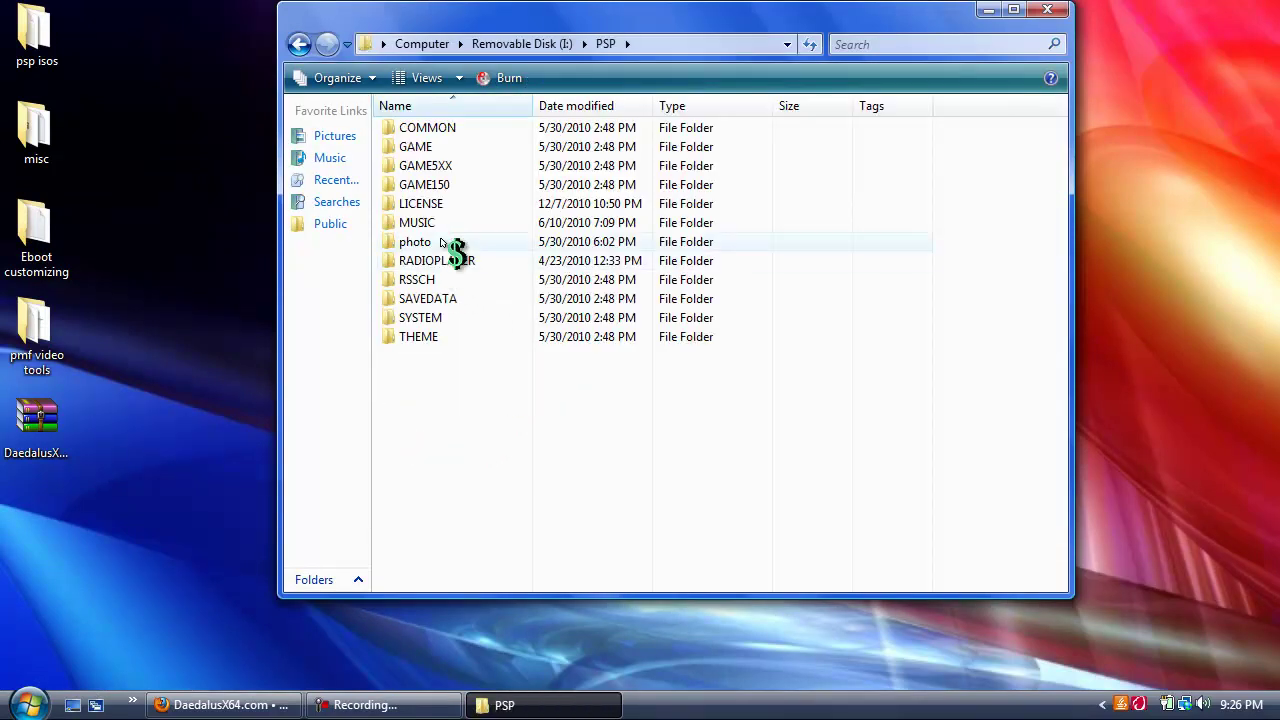
pyautogui.doubleClick(420, 146)
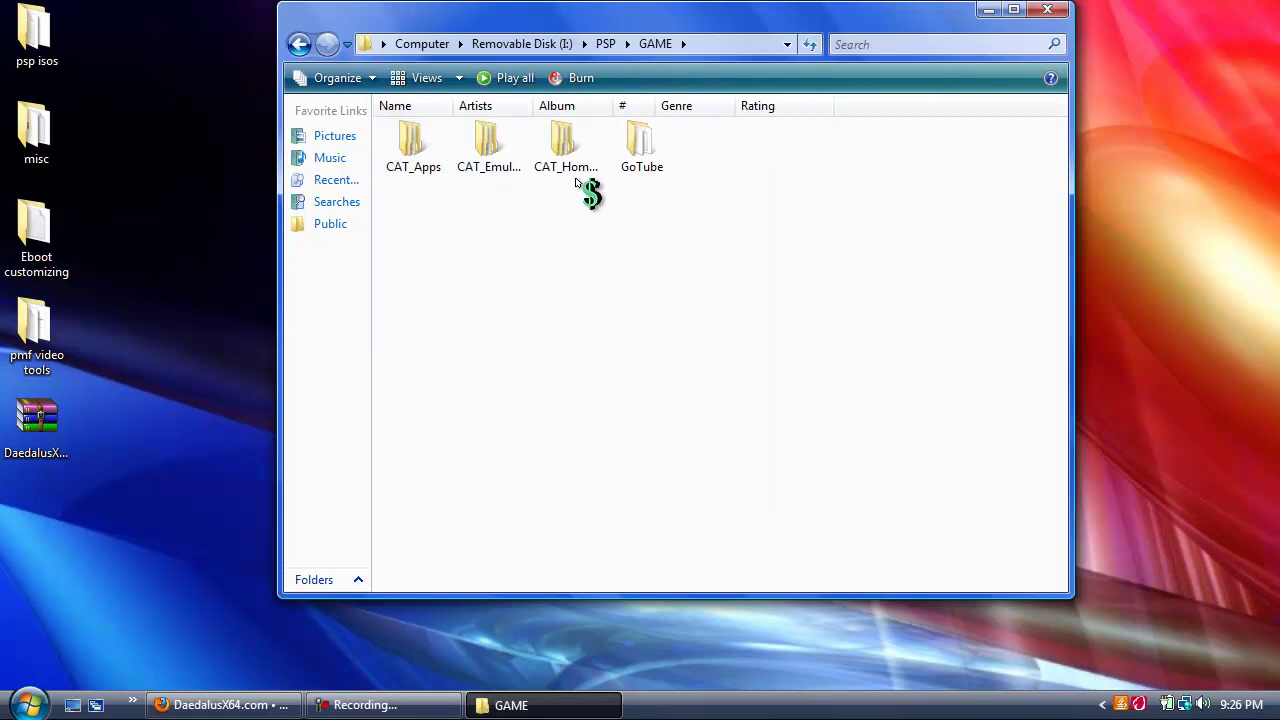
# - Copy the DaedalusX64 folder from the desktop into the PSP's GAME folder and minimize the folder window
pyautogui.click(988, 10)
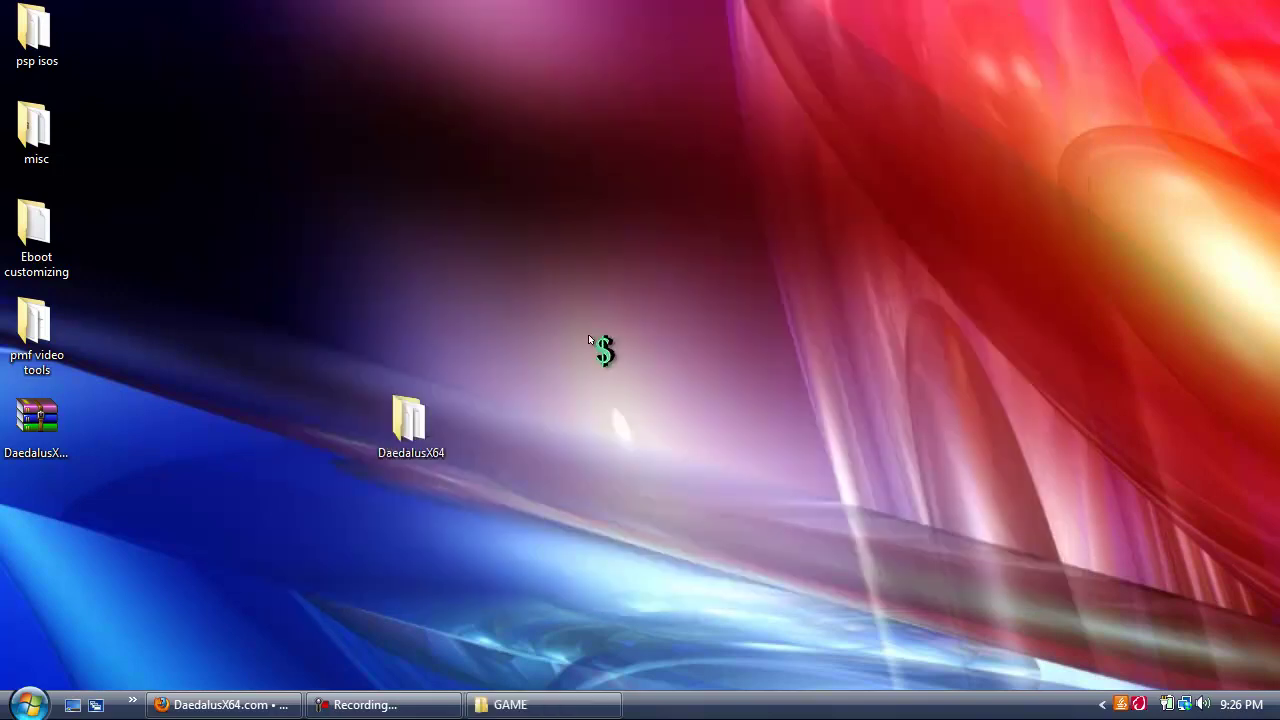
pyautogui.moveTo(420, 432)
pyautogui.mouseDown()
pyautogui.moveTo(545, 368)
pyautogui.moveTo(515, 702)
pyautogui.moveTo(562, 425)
pyautogui.mouseUp()
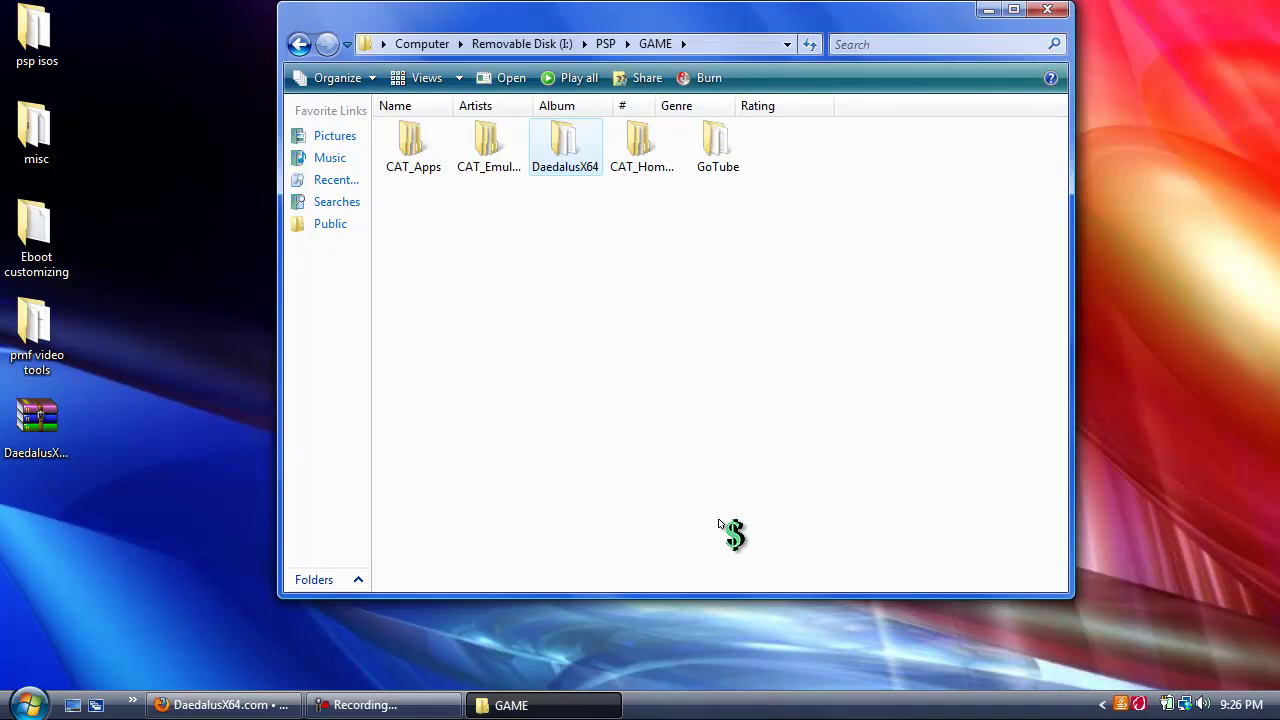
pyautogui.click(718, 522)
pyautogui.click(990, 11)
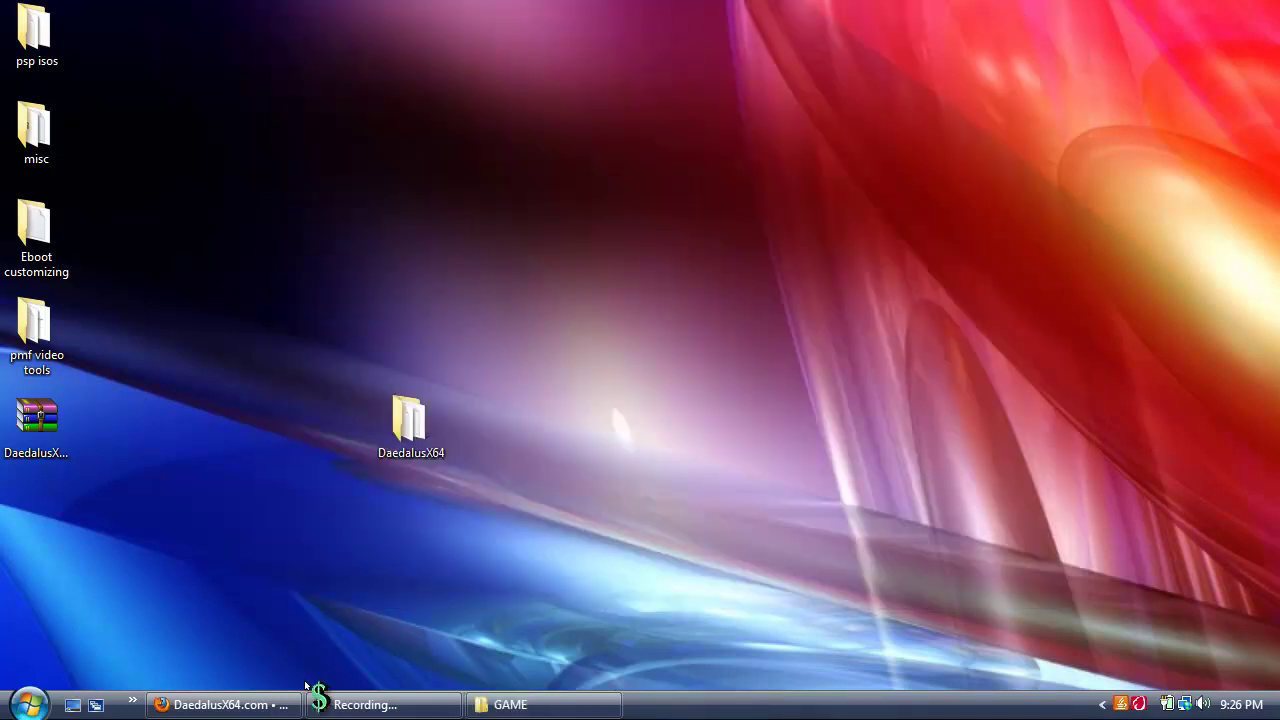
# - Switch to the CoolROM Nintendo 64 page in Firefox and open Super Mario 64 from the top downloads
pyautogui.click(173, 712)
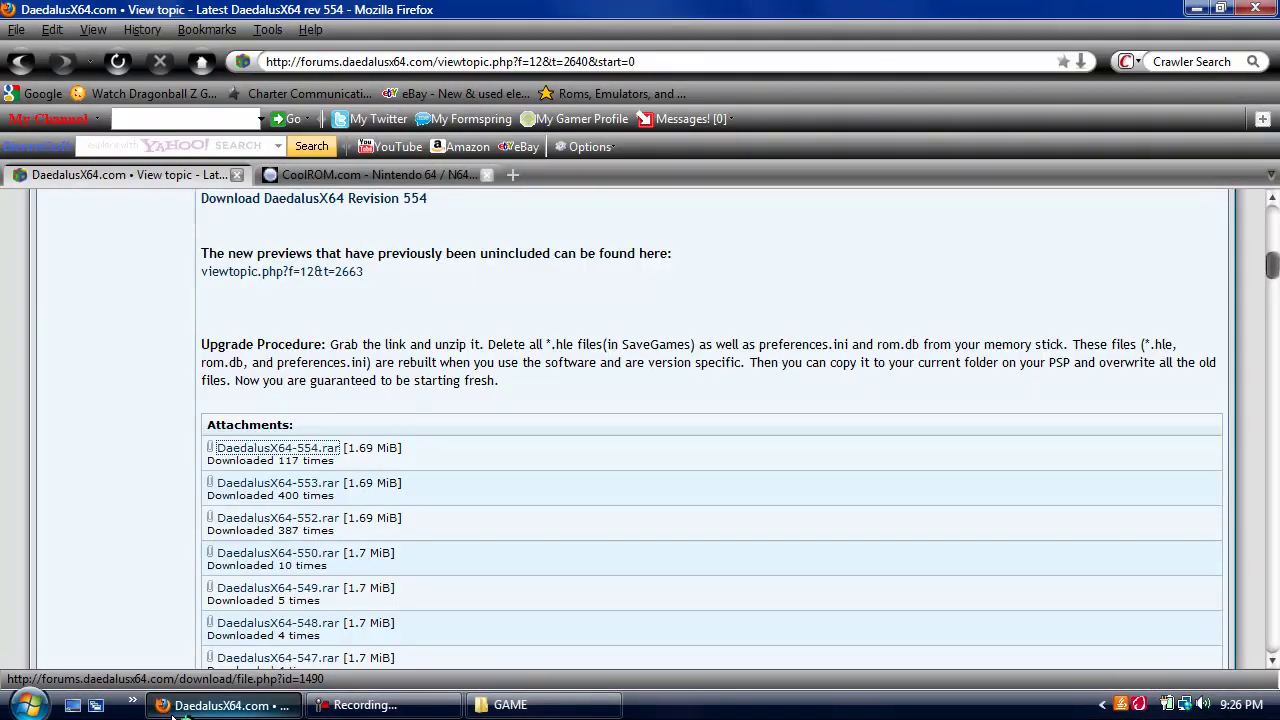
pyautogui.click(388, 178)
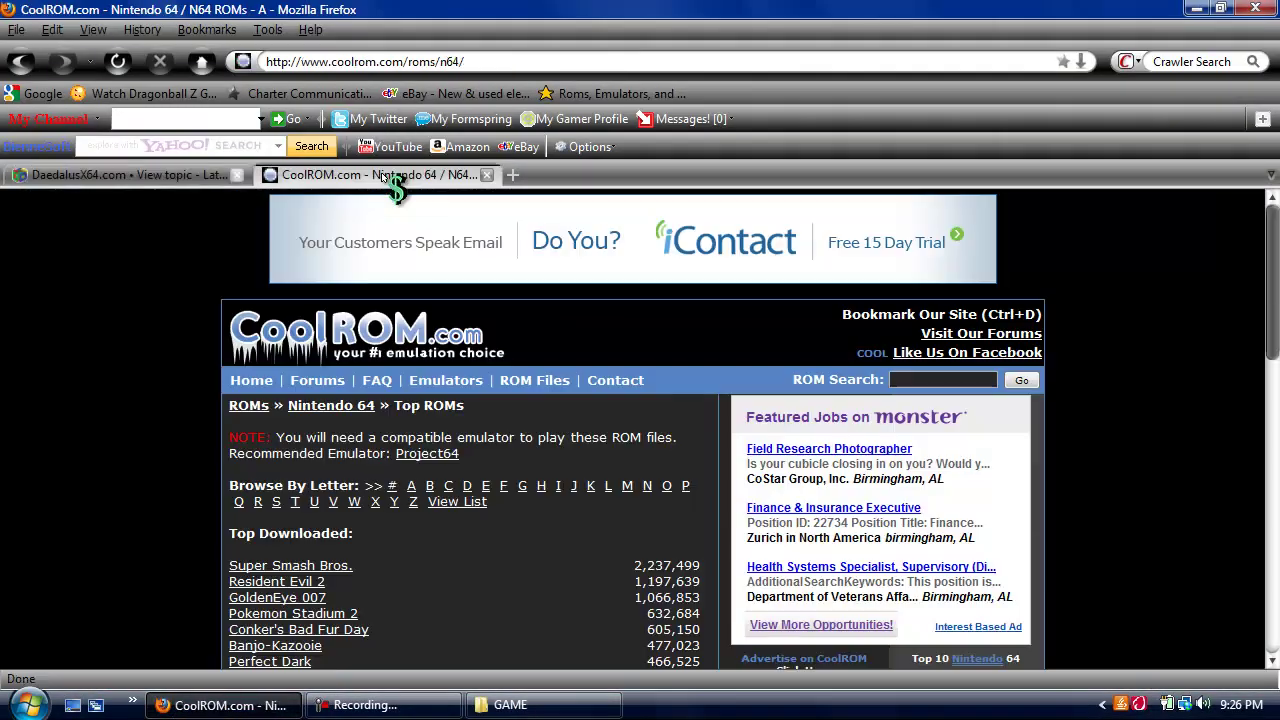
pyautogui.moveTo(1277, 281); pyautogui.dragTo(1277, 325)
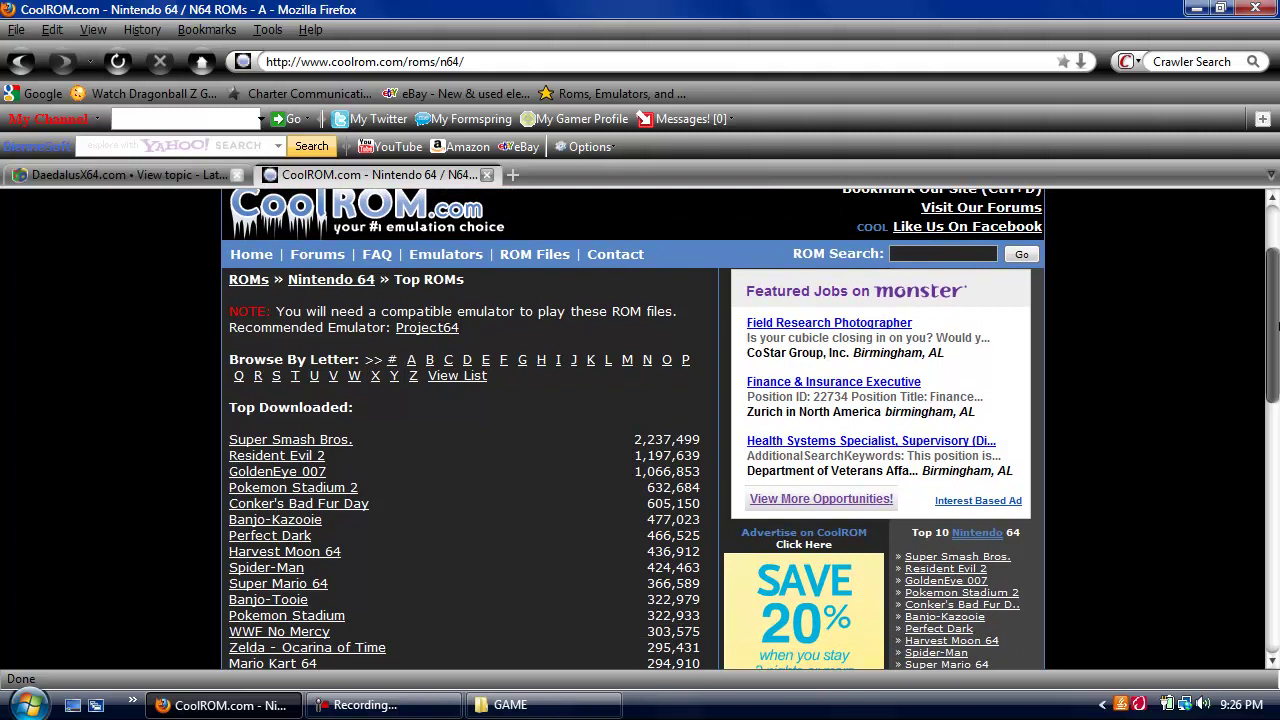
pyautogui.moveTo(1277, 325); pyautogui.dragTo(1274, 283)
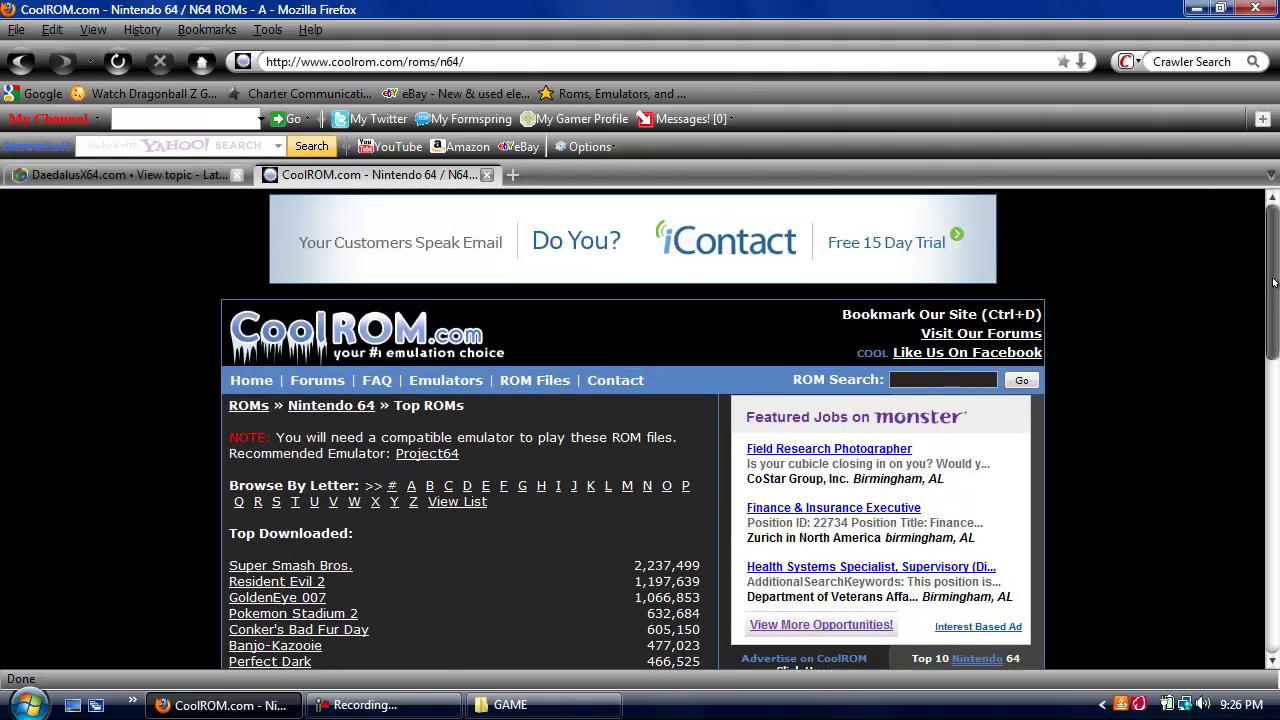
pyautogui.moveTo(1274, 283); pyautogui.dragTo(1277, 326)
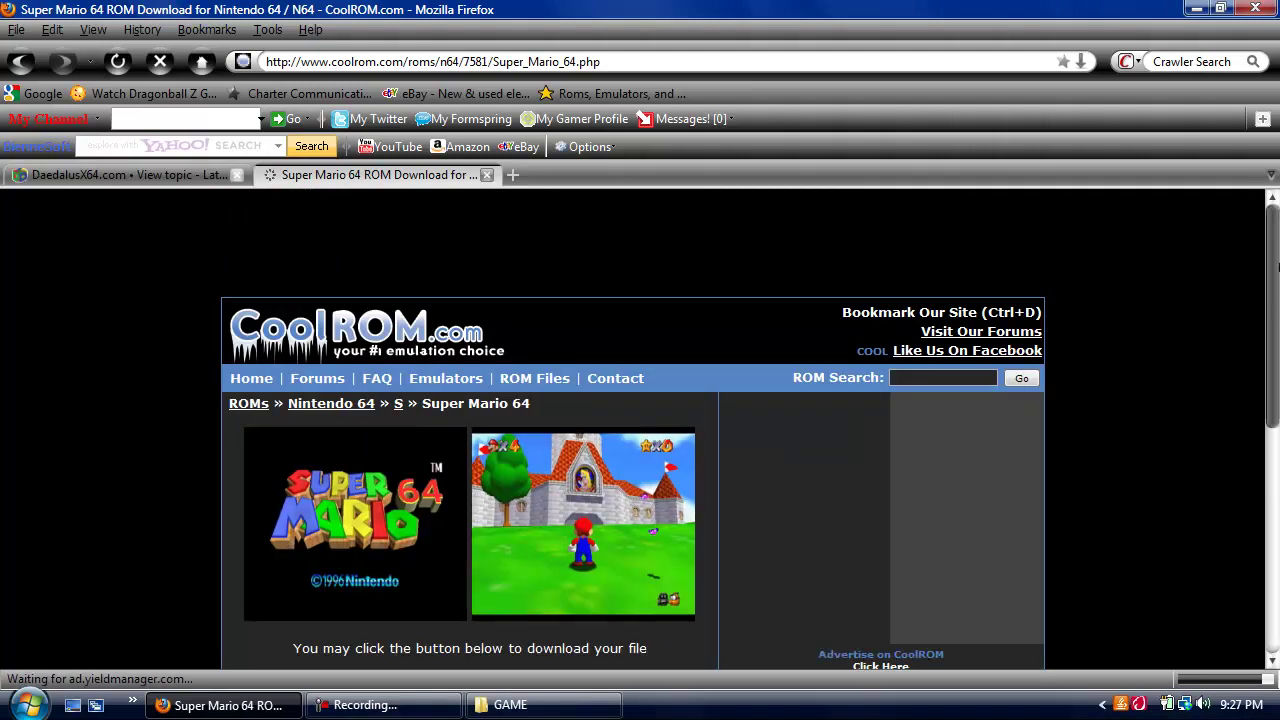
# - Download Super Mario 64.zip to the Desktop and dismiss the download list once it finishes
pyautogui.scroll(-5, 1277, 305)
pyautogui.scroll(-6, 1277, 400)
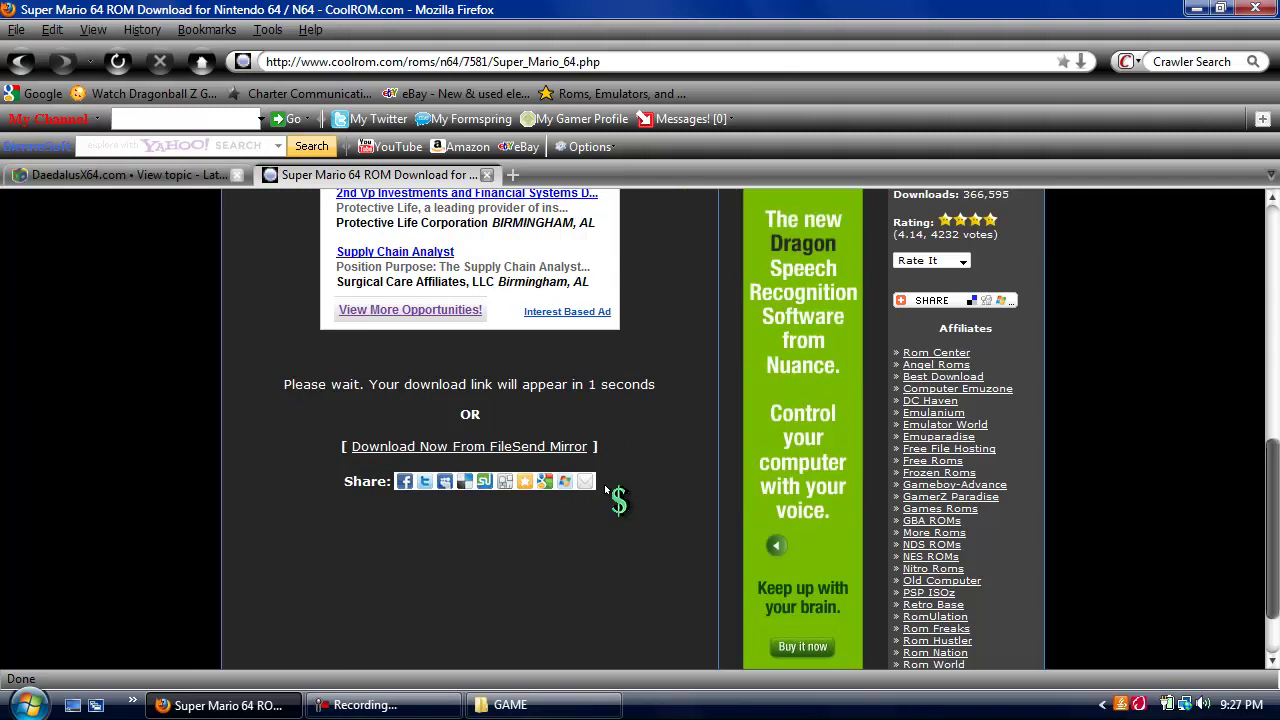
pyautogui.click(500, 386)
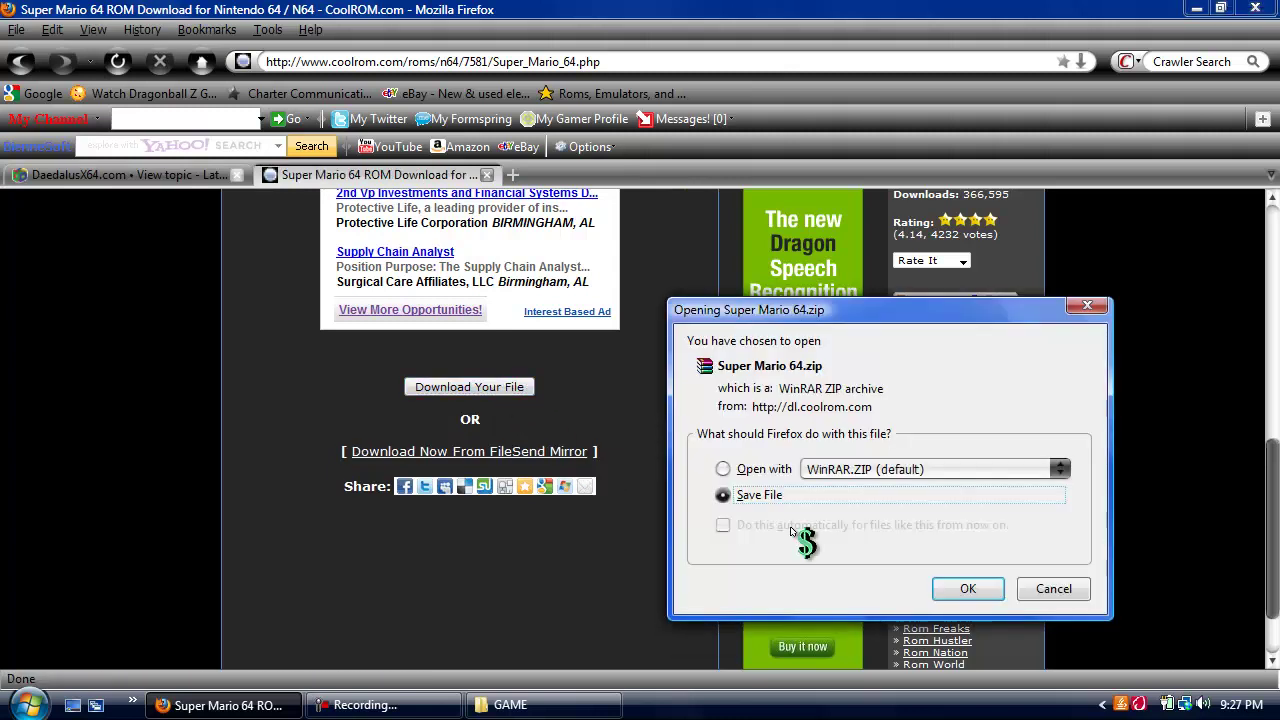
pyautogui.click(967, 589)
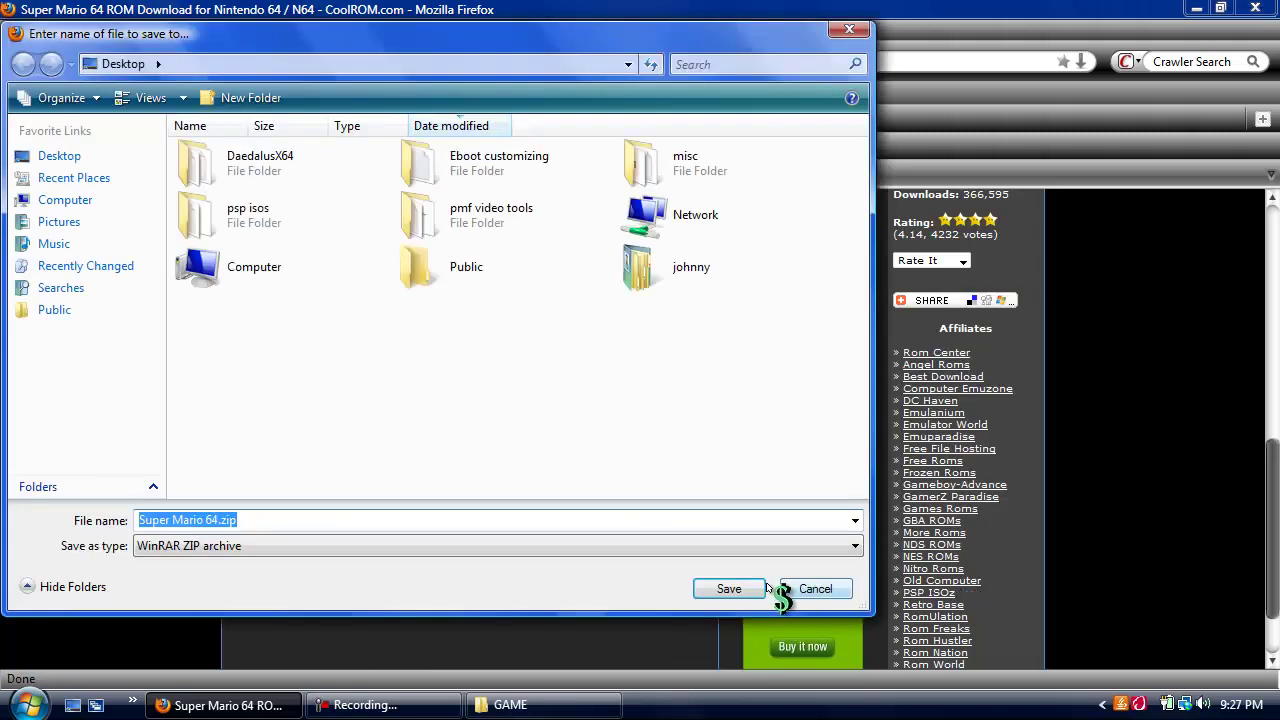
pyautogui.click(762, 588)
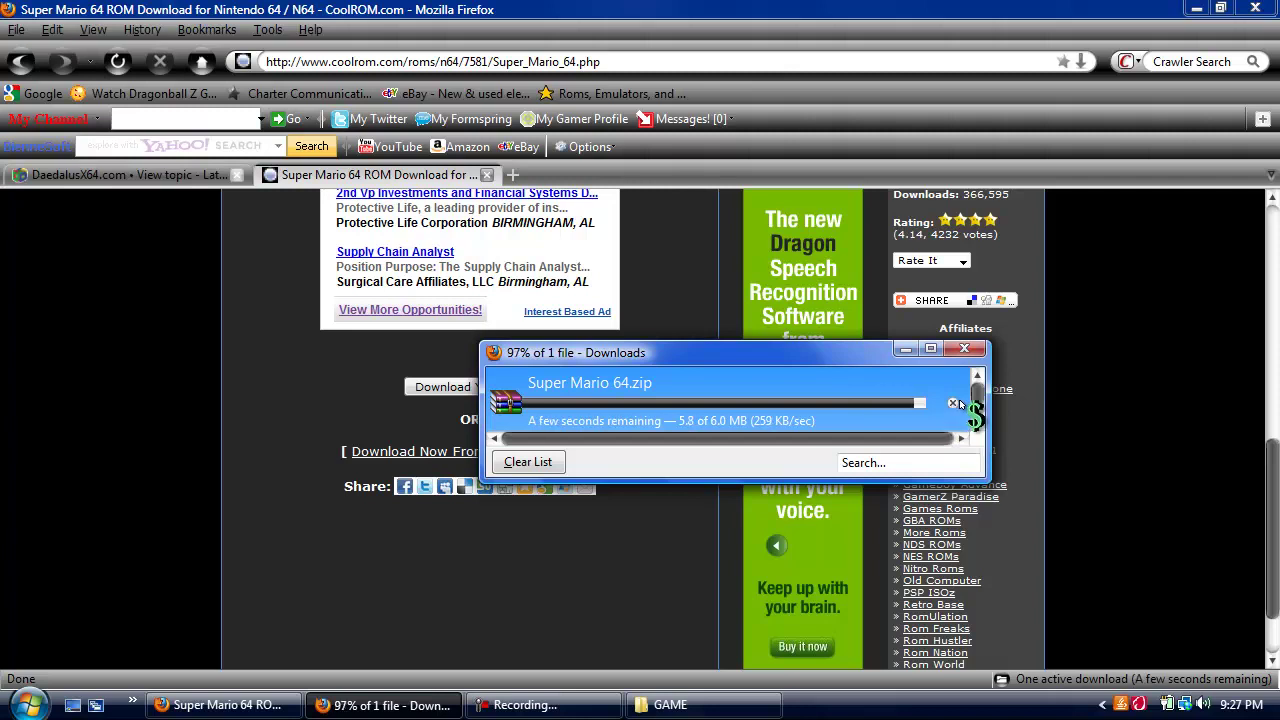
pyautogui.click(966, 348)
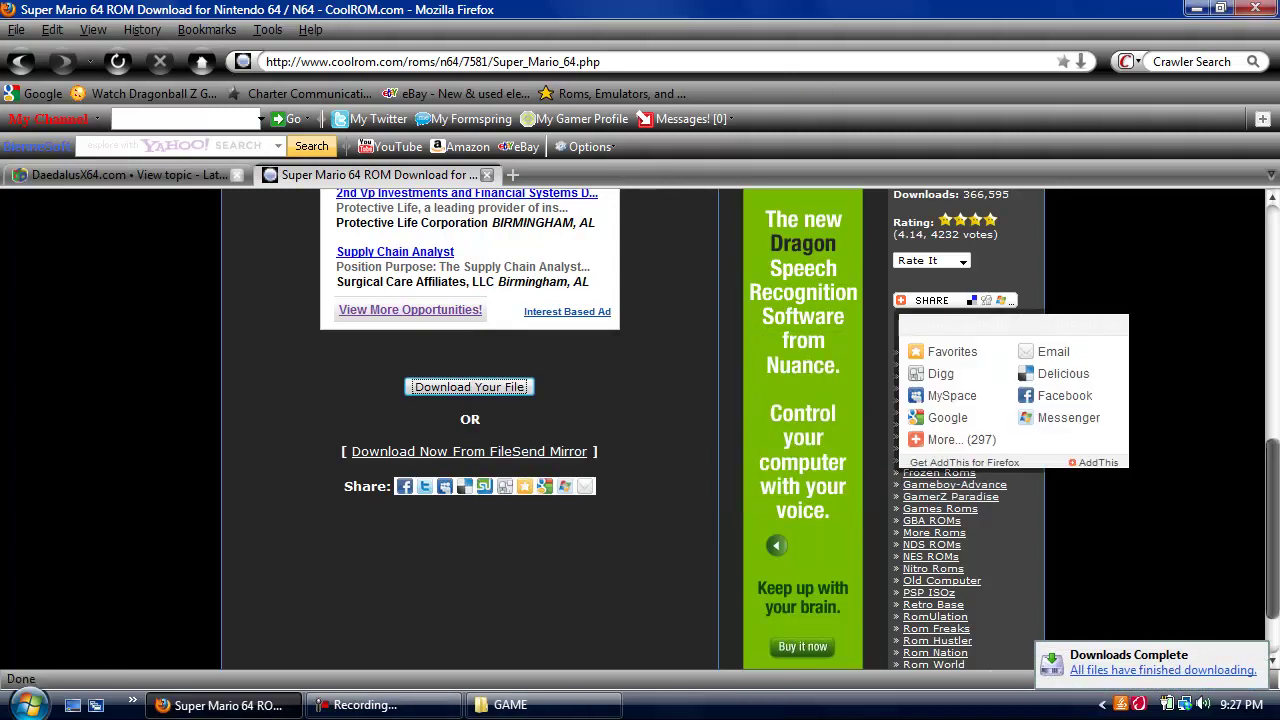
# - Minimize Firefox, move the DaedalusX64 and Super Mario 64 archives toward mid-desktop, and extract Super Mario 64.zip onto the desktop
pyautogui.click(1197, 8)
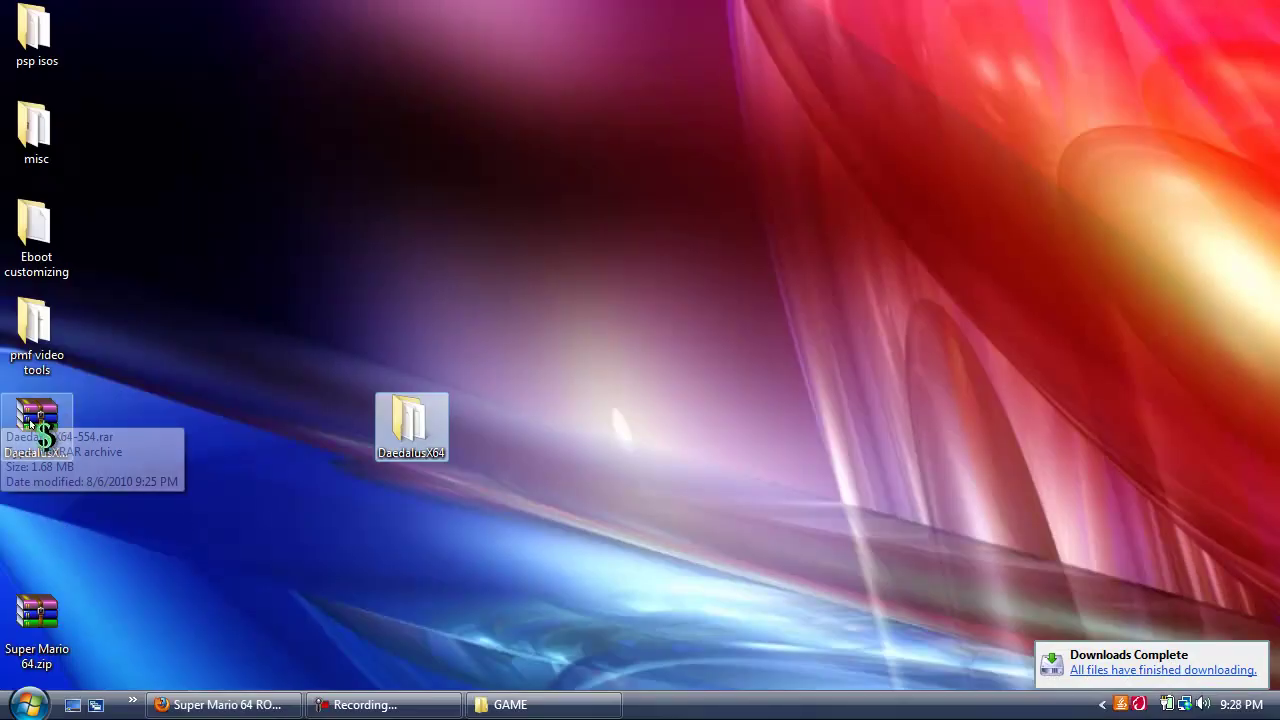
pyautogui.moveTo(36, 420); pyautogui.dragTo(783, 264)
pyautogui.moveTo(48, 628); pyautogui.dragTo(602, 442)
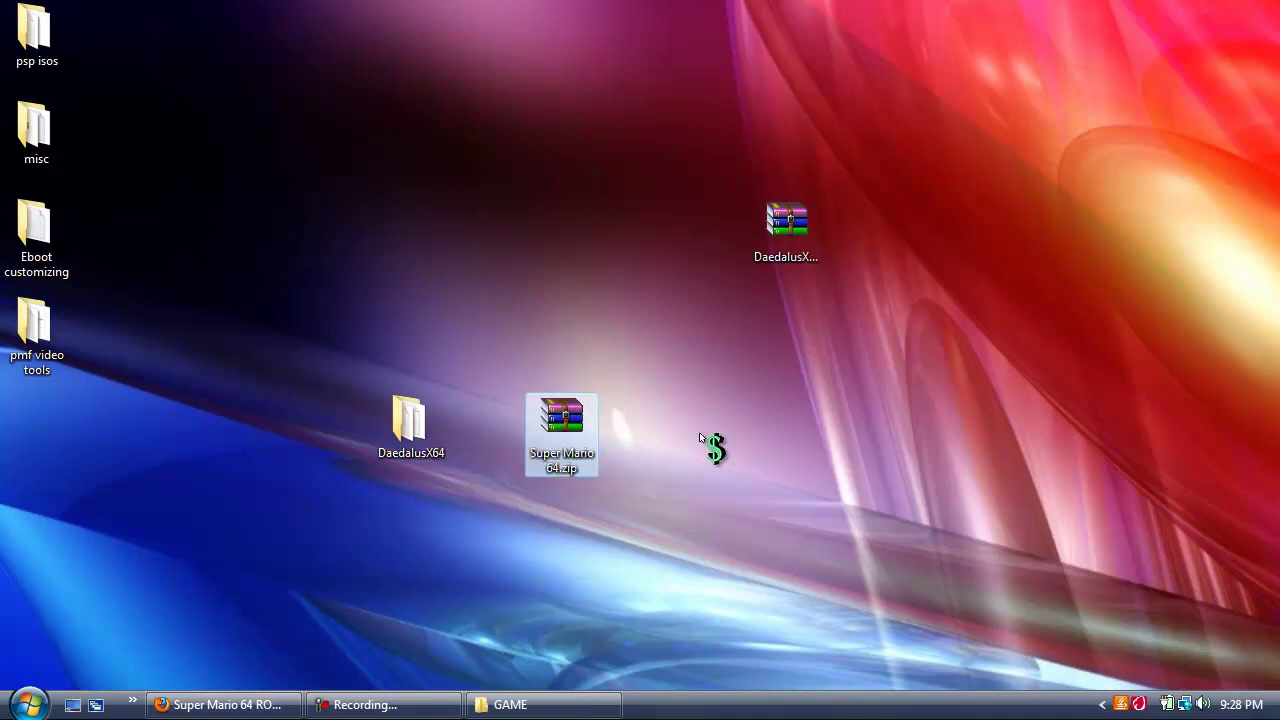
pyautogui.rightClick(576, 436)
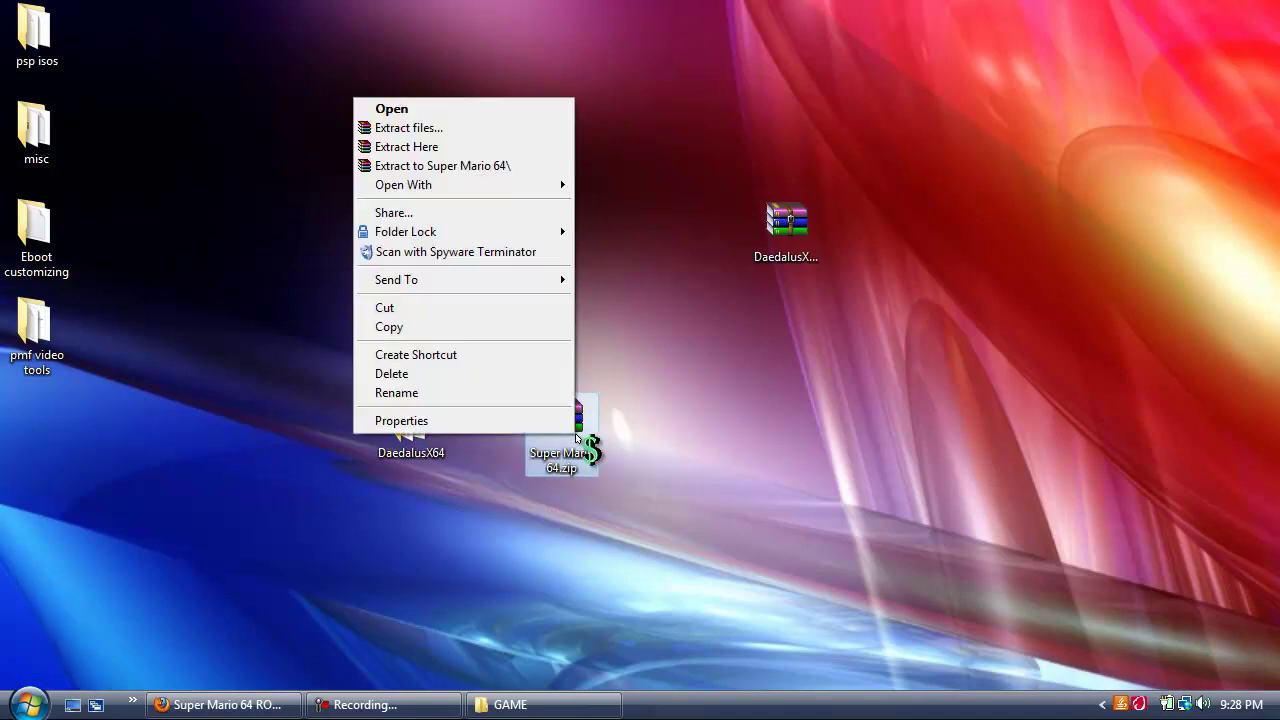
pyautogui.click(480, 147)
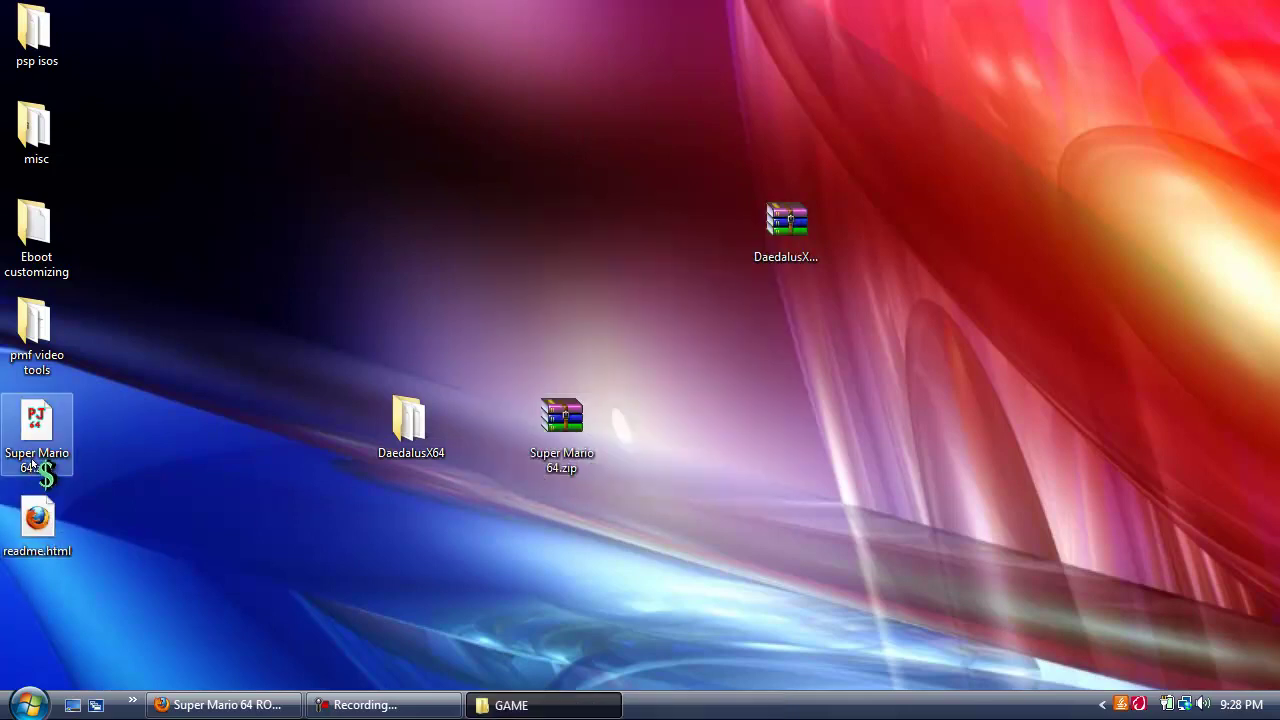
# - Move the extracted Super Mario 64.z64 and readme.html toward mid-desktop, and close Project64 along with its error dialog
pyautogui.moveTo(37, 462); pyautogui.dragTo(792, 446)
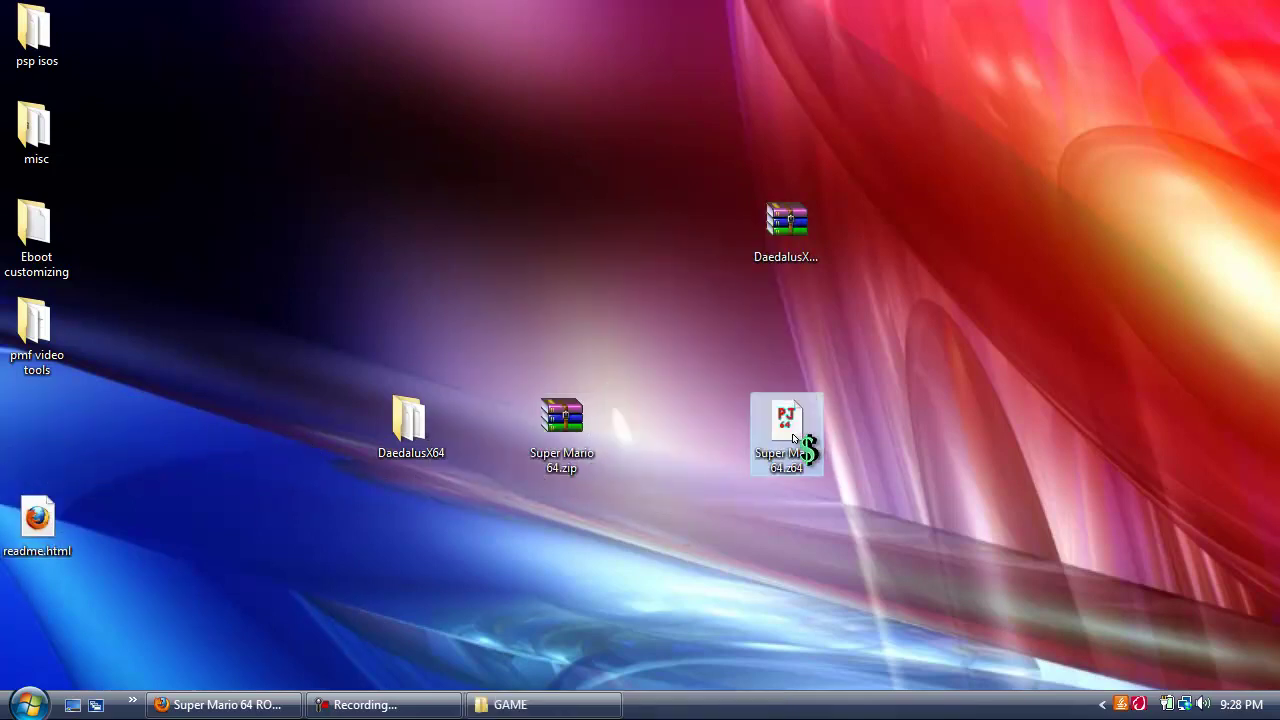
pyautogui.click(25, 521)
pyautogui.moveTo(25, 521); pyautogui.dragTo(475, 421)
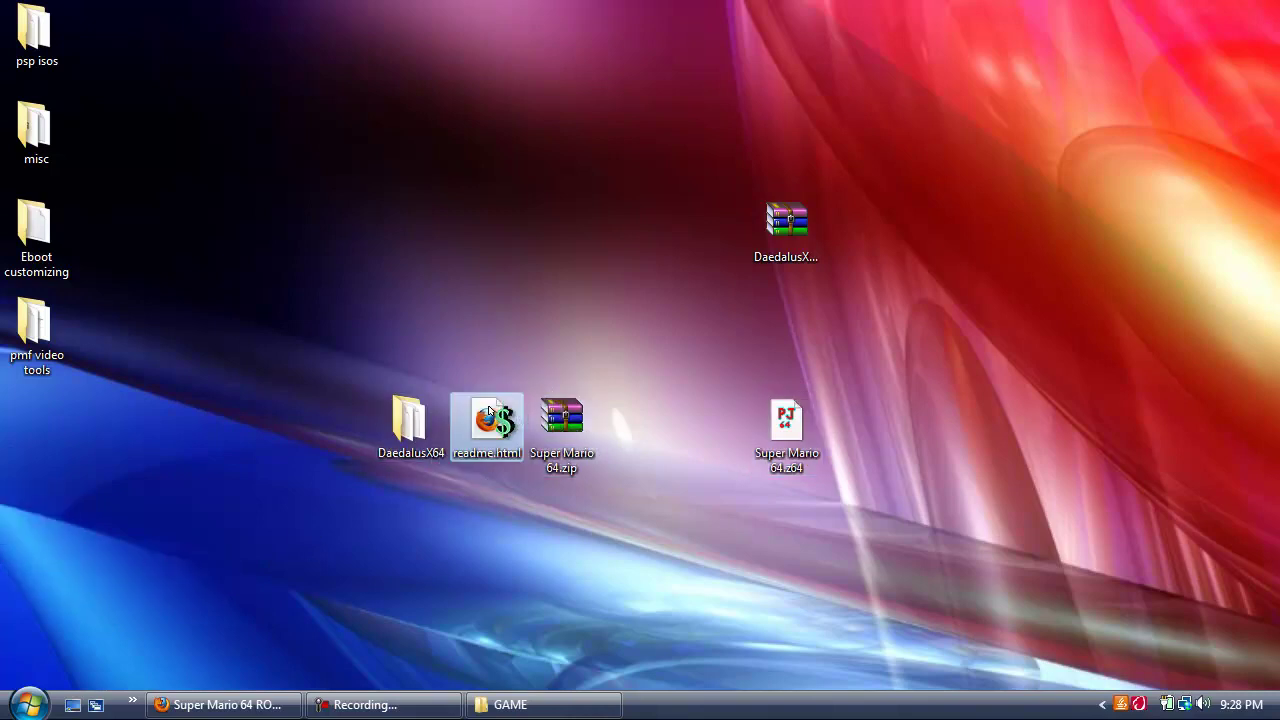
pyautogui.click(428, 556)
pyautogui.moveTo(795, 438); pyautogui.dragTo(651, 527)
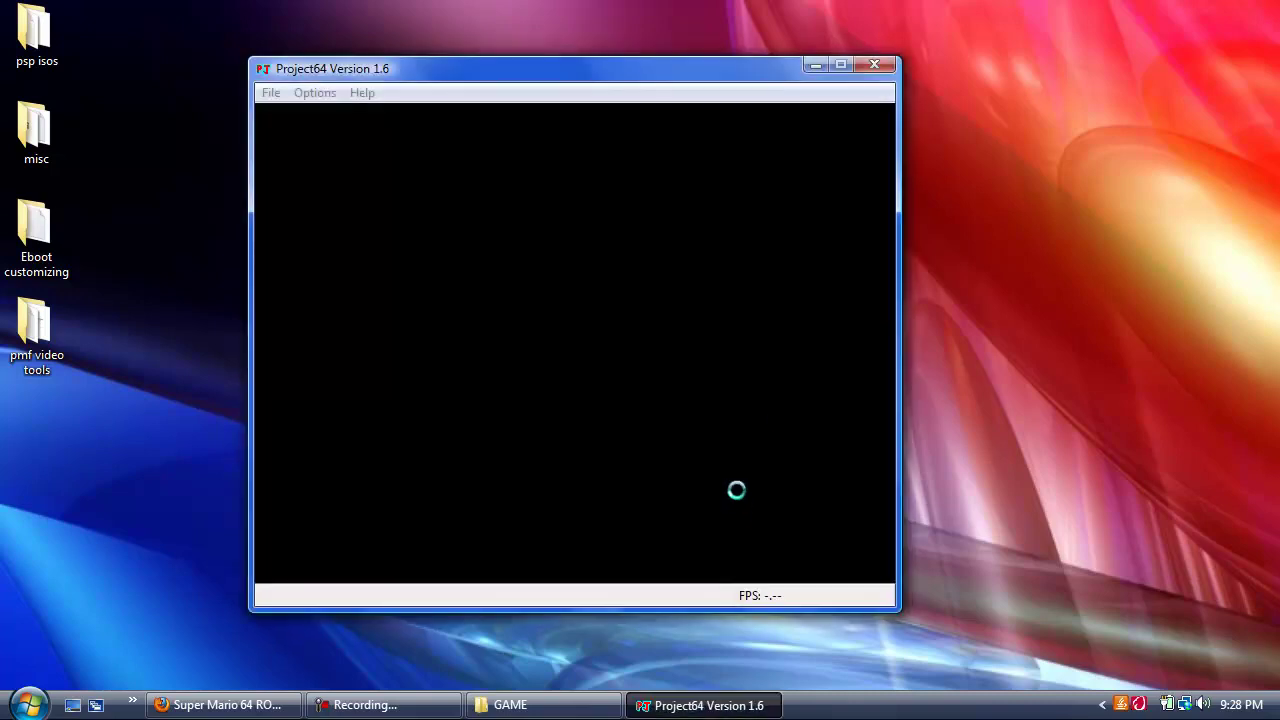
pyautogui.click(874, 64)
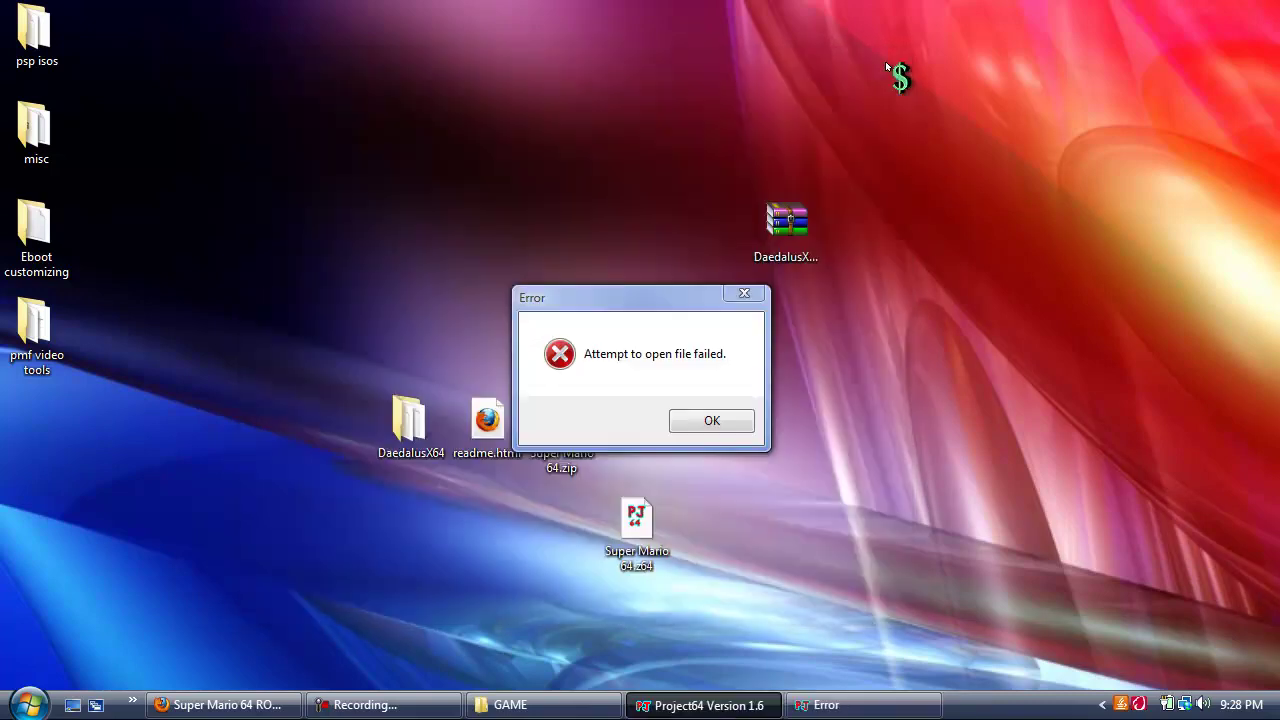
pyautogui.press('Return')
# - Copy Super Mario 64.z64 into the Roms folder inside the PSP's DaedalusX64 folder and close the folder window
pyautogui.moveTo(645, 528)
pyautogui.mouseDown()
pyautogui.moveTo(588, 549)
pyautogui.moveTo(470, 633)
pyautogui.moveTo(567, 570)
pyautogui.moveTo(530, 700)
pyautogui.moveTo(700, 640)
pyautogui.moveTo(507, 627)
pyautogui.moveTo(700, 206)
pyautogui.moveTo(694, 177)
pyautogui.moveTo(557, 206)
pyautogui.moveTo(571, 154)
pyautogui.moveTo(486, 171)
pyautogui.moveTo(466, 637)
pyautogui.moveTo(700, 529)
pyautogui.moveTo(645, 400)
pyautogui.moveTo(785, 381)
pyautogui.mouseUp()
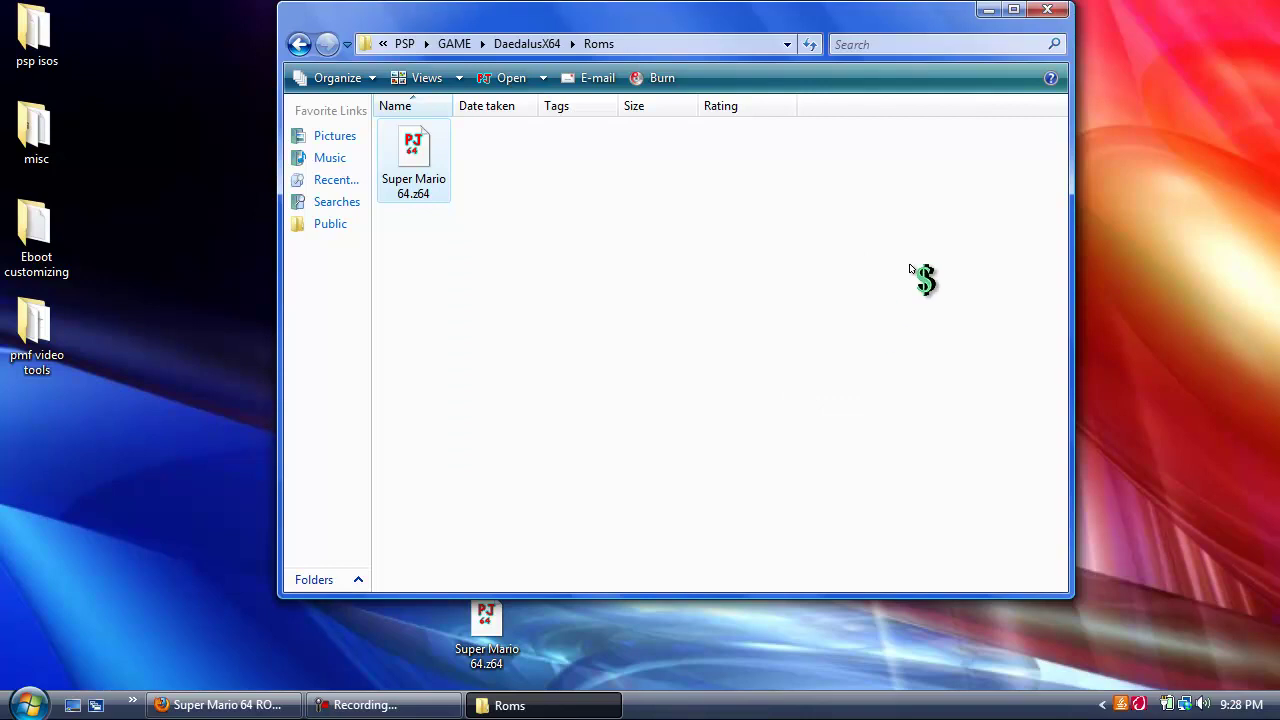
pyautogui.click(920, 277)
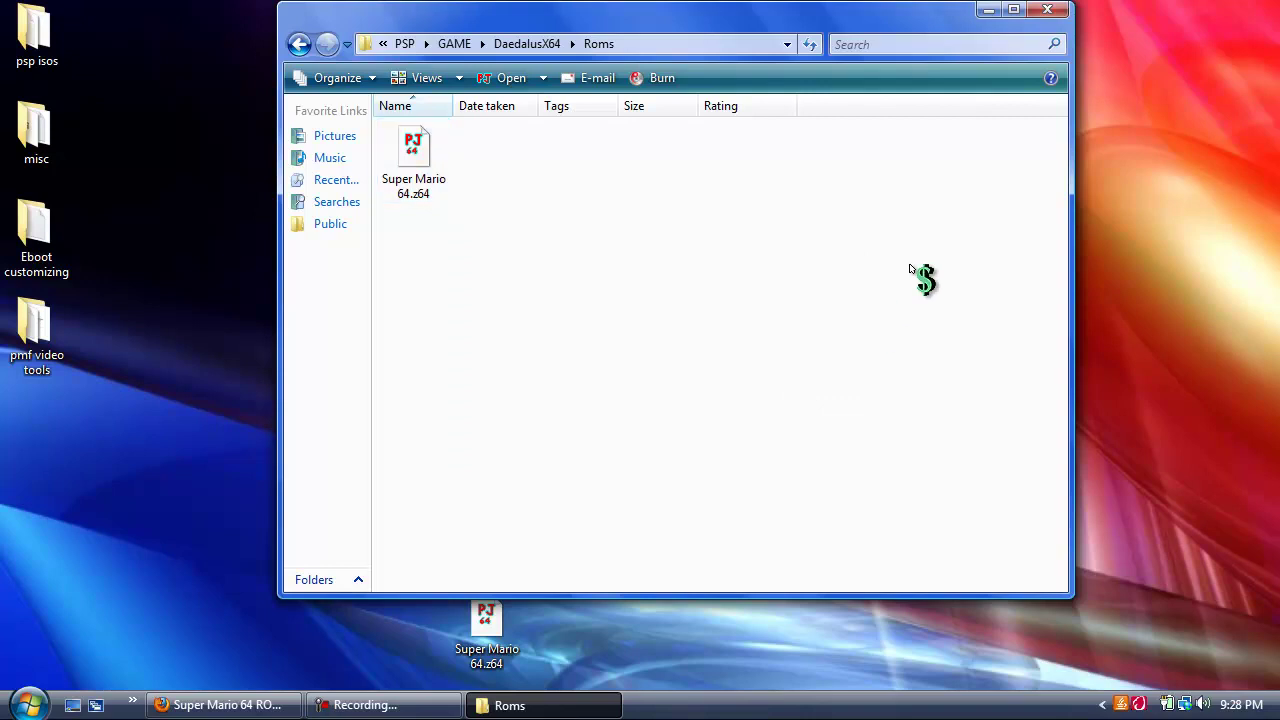
pyautogui.click(1060, 14)
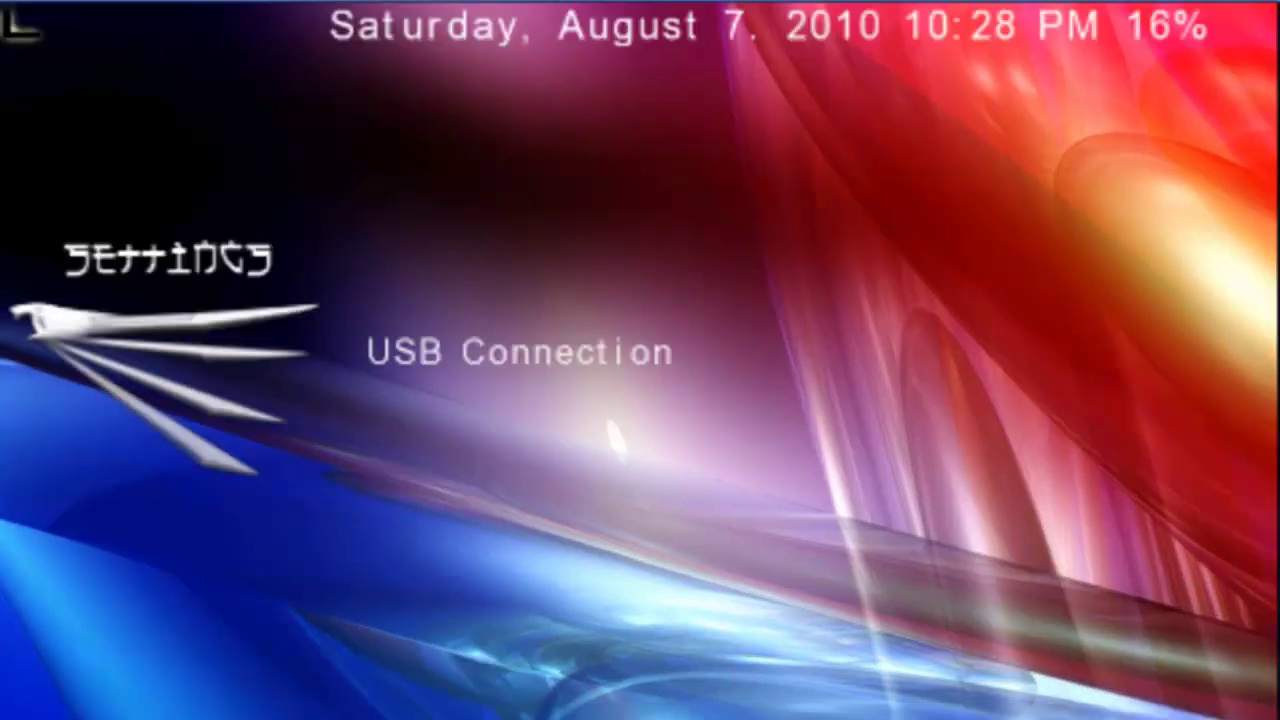
# - Browse the PSP's main menu to Games and look through its game categories
pyautogui.press('Right')
pyautogui.press('Right')
pyautogui.press('Right')
pyautogui.press('Right')
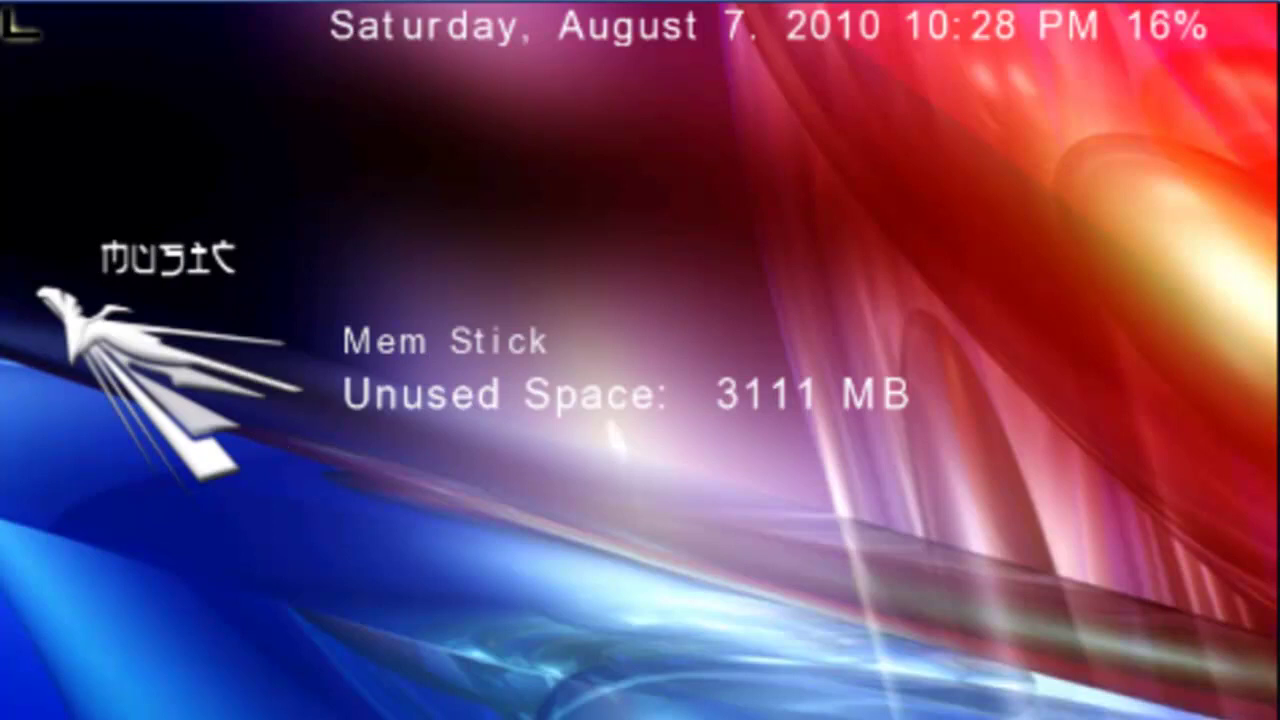
pyautogui.press('Down')
pyautogui.press('Down')
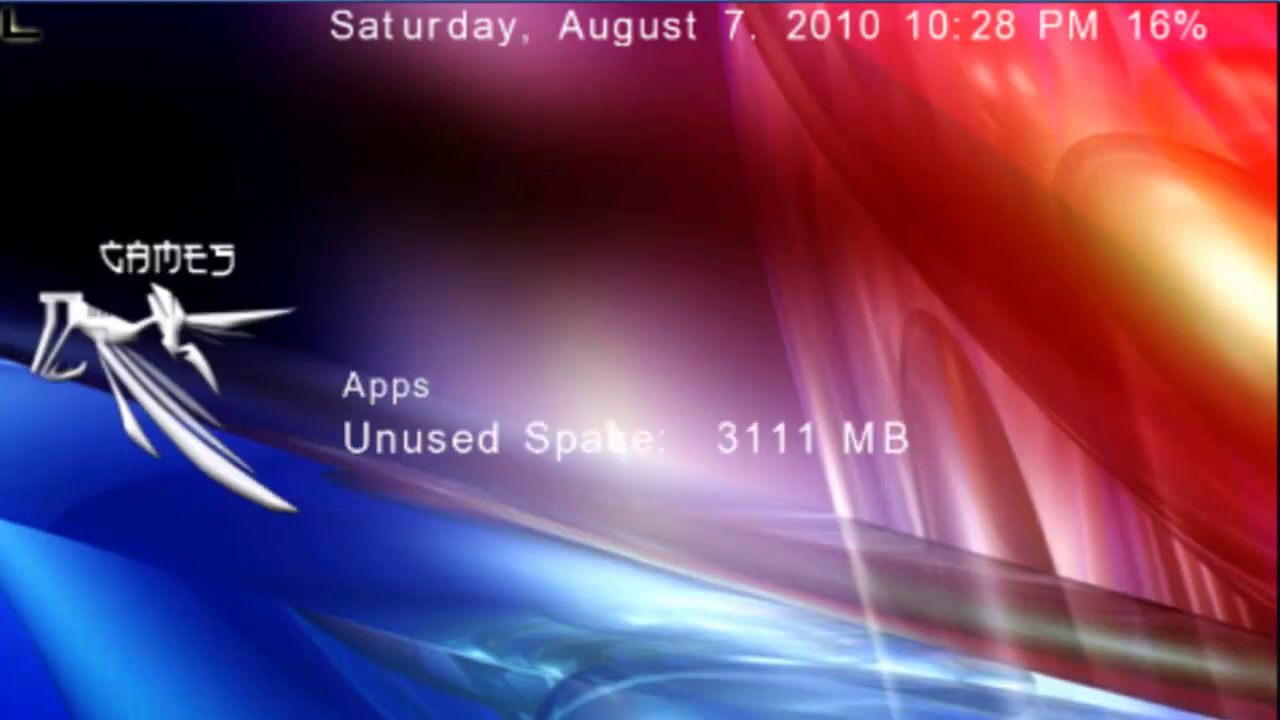
# - Go to System Settings on the PSP and turn on Show Uncategorized
pyautogui.press('Left')
pyautogui.press('Left')
pyautogui.press('Left')
pyautogui.press('Left')
pyautogui.press('Down')
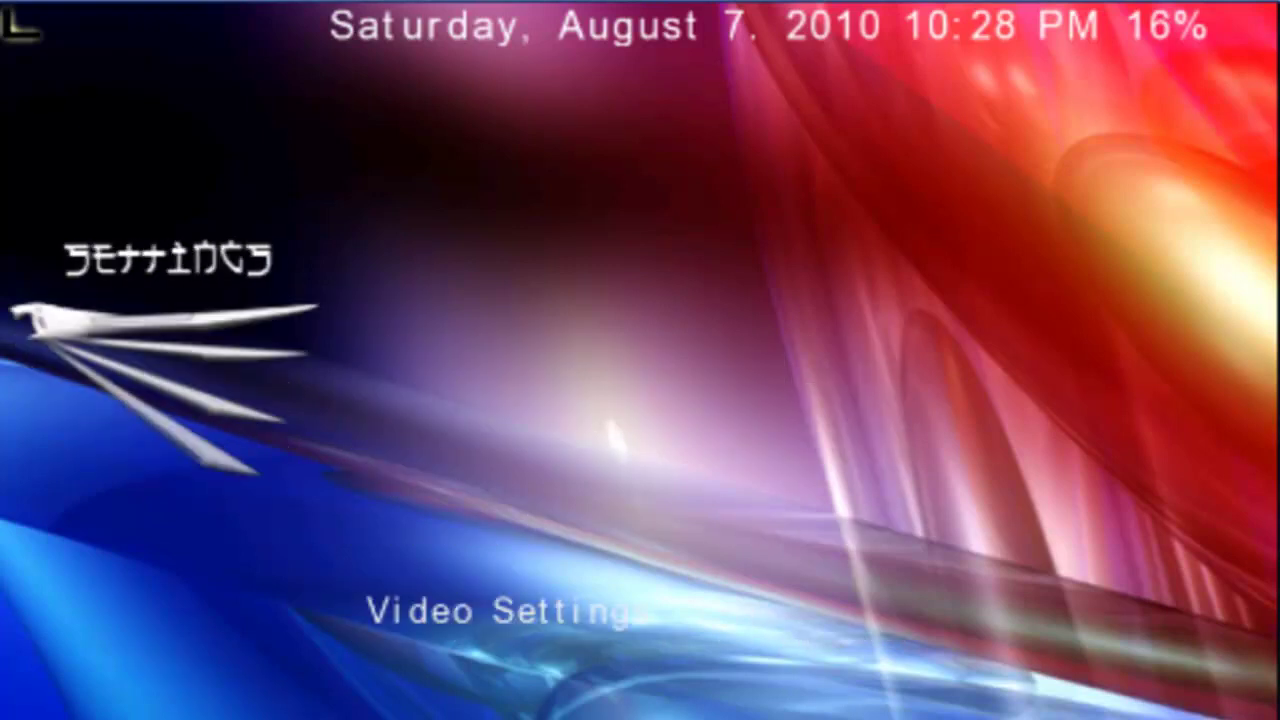
pyautogui.press('Down')
pyautogui.press('Down')
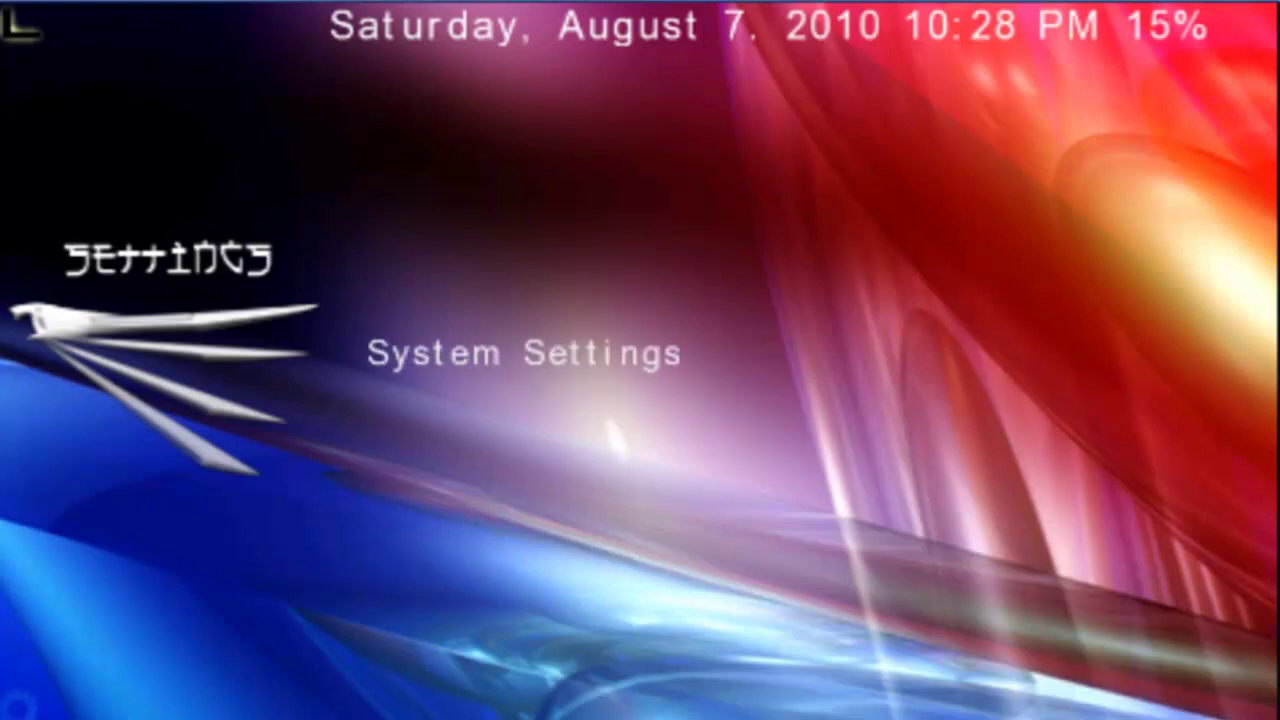
pyautogui.press('Return')
pyautogui.press('Down')
pyautogui.press('Down')
pyautogui.press('Down')
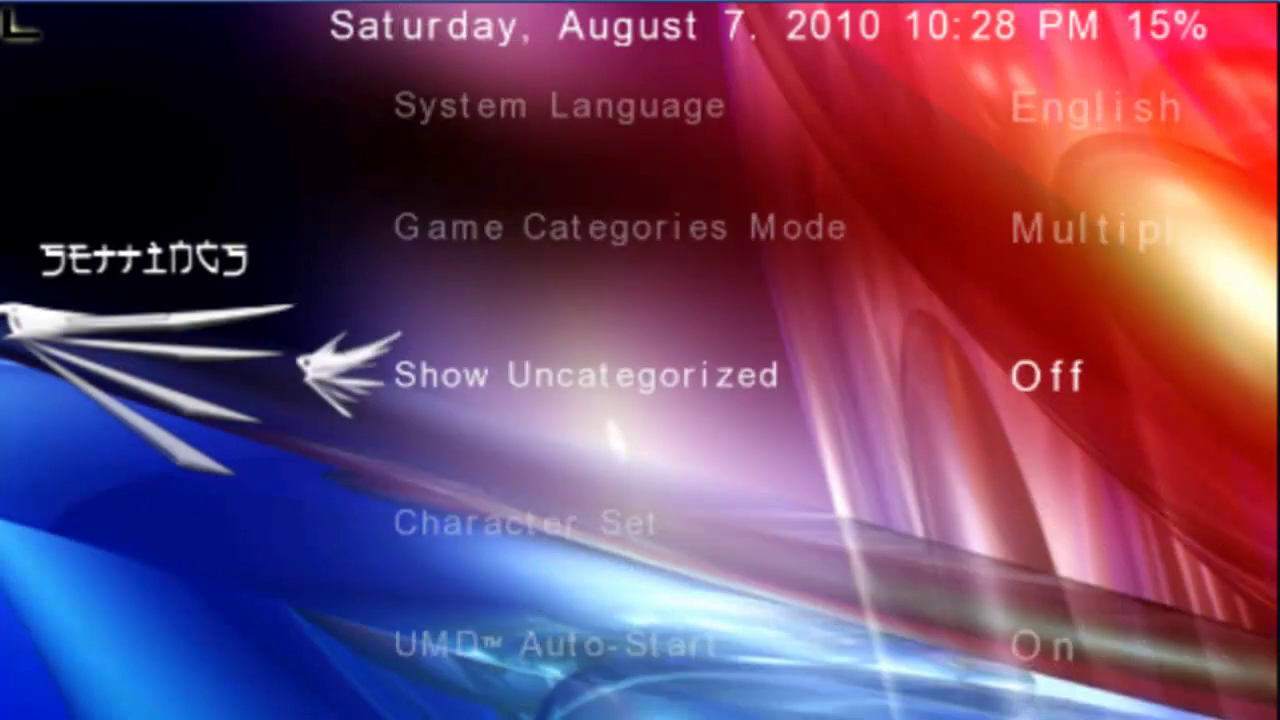
pyautogui.press('Return')
pyautogui.press('Down')
pyautogui.press('Return')
# - View the Daedalus entry in the Uncategorized games, then return to the category list
pyautogui.press('Left')
pyautogui.press('Right')
pyautogui.press('Right')
pyautogui.press('Right')
pyautogui.press('Right')
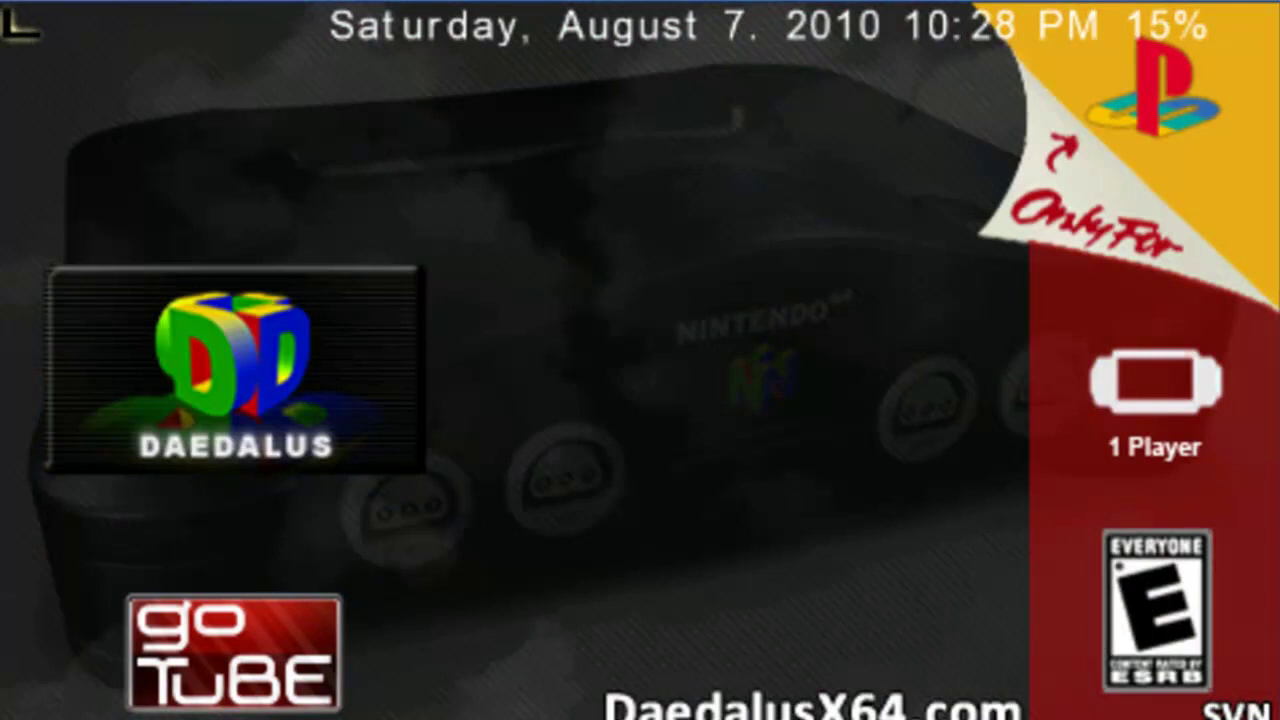
pyautogui.press('Escape')
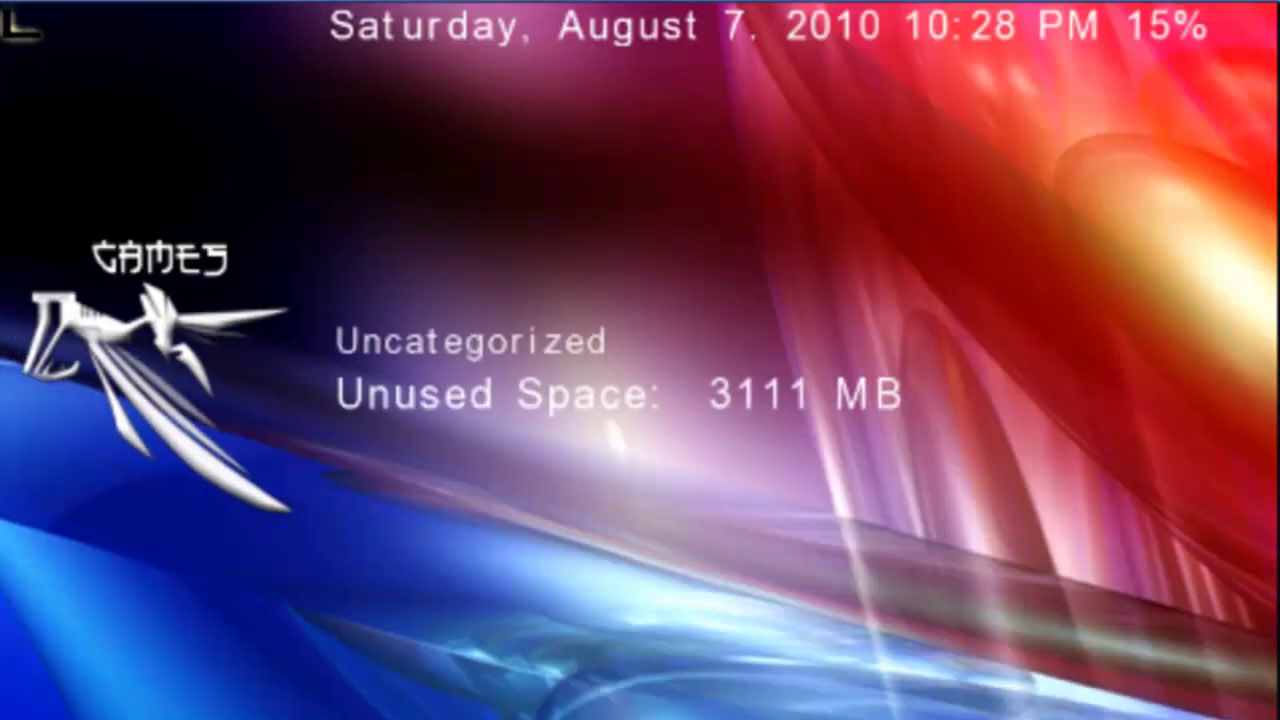
# - Launch the DaedalusX64 emulator from the PSP's Games list
pyautogui.press('Down')
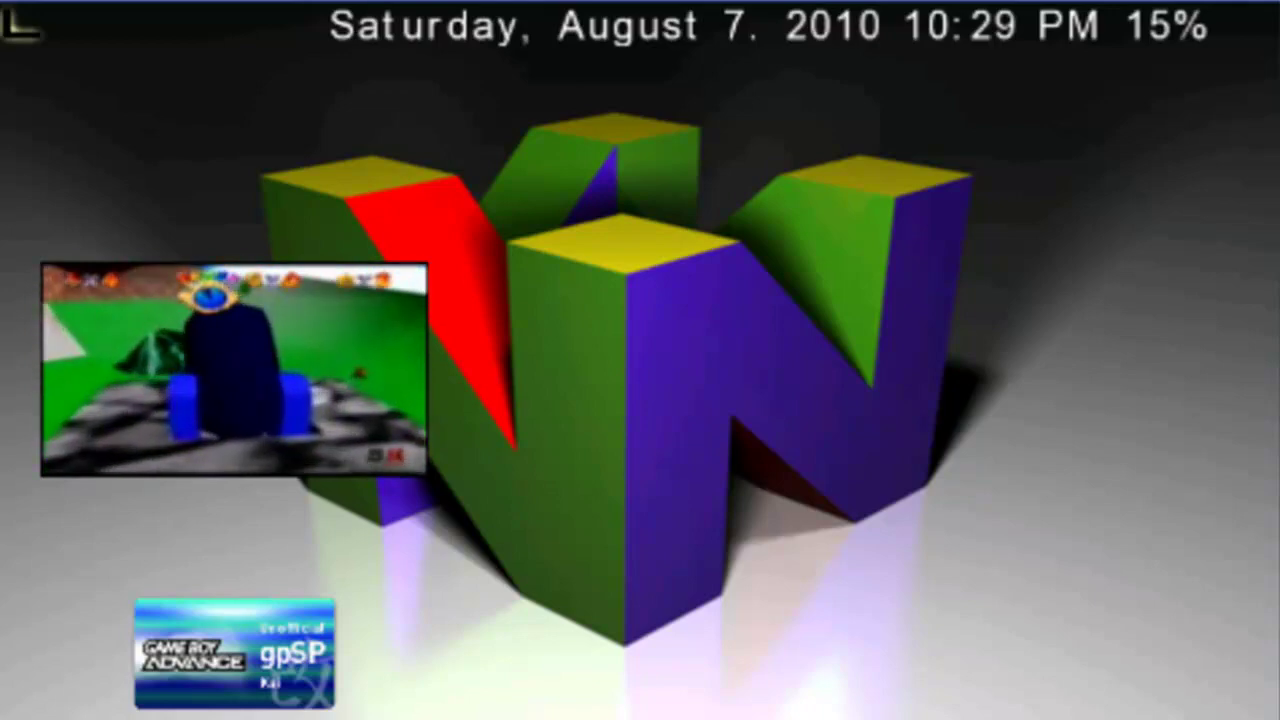
pyautogui.press('Escape')
pyautogui.press('Up')
pyautogui.press('Up')
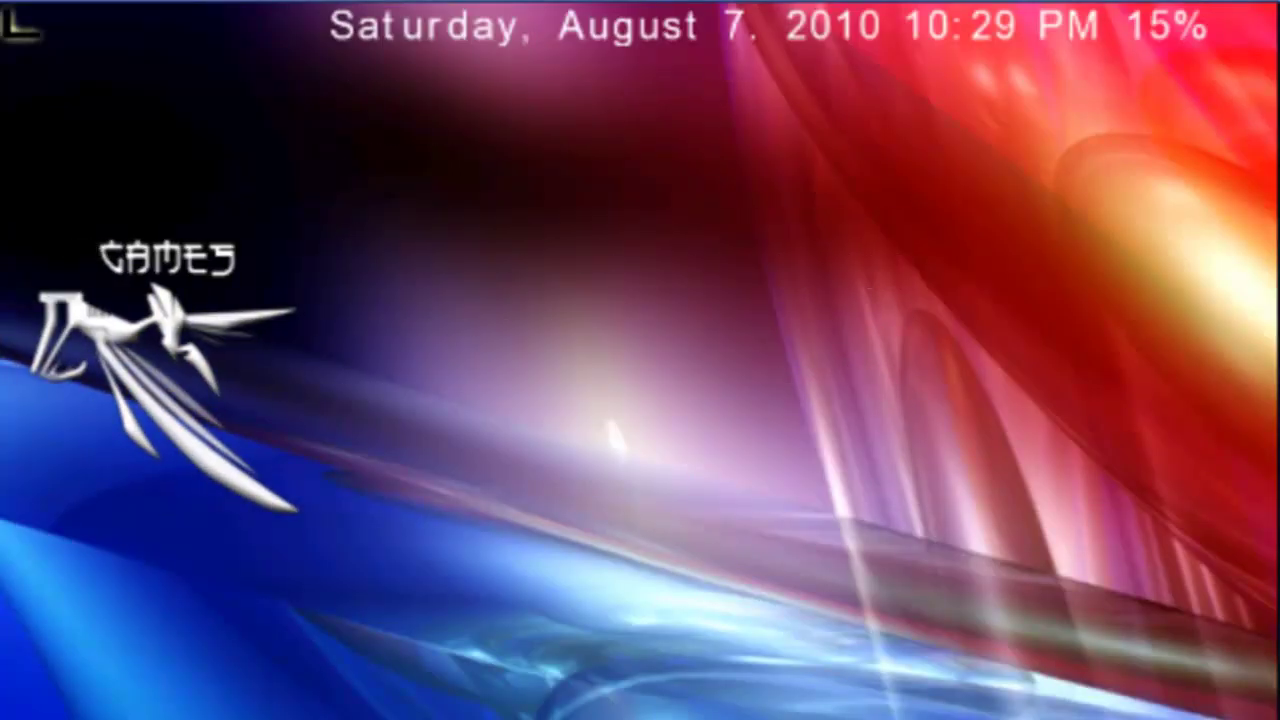
pyautogui.press('Down')
pyautogui.press('Return')
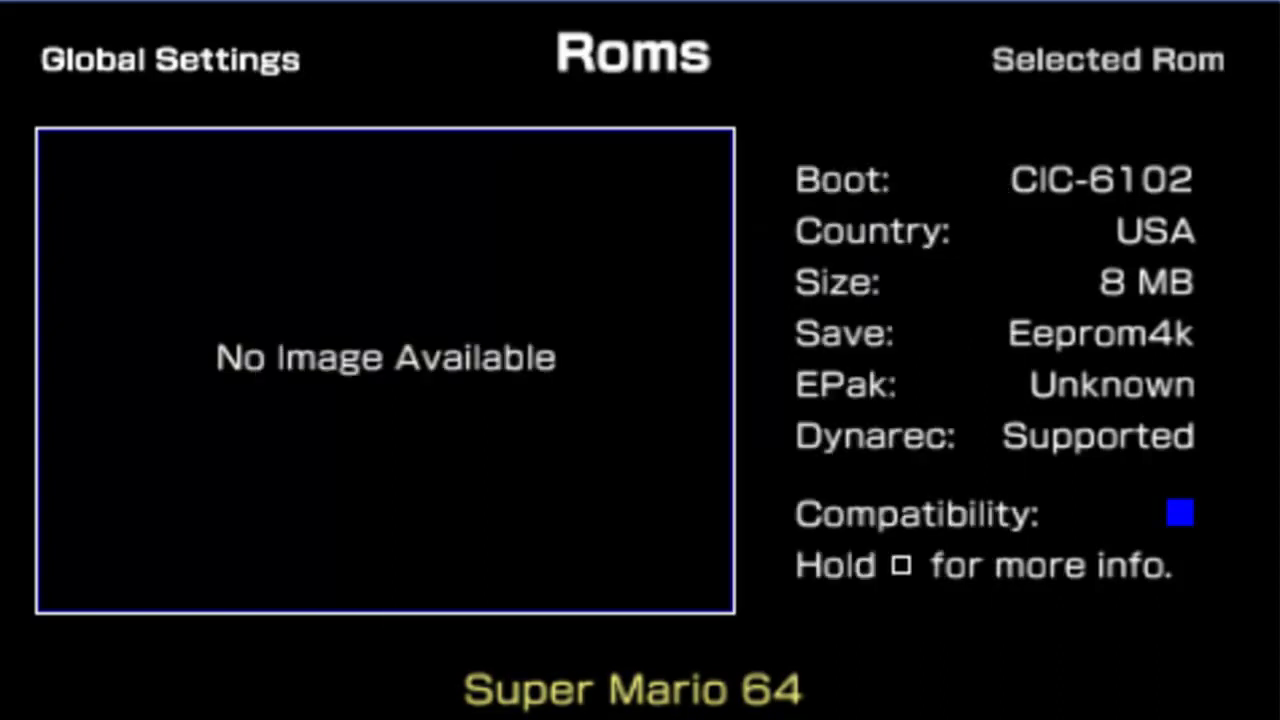
# - Check the recommended emulator settings for the Super Mario 64 ROM
pyautogui.press('a')
pyautogui.press('a')
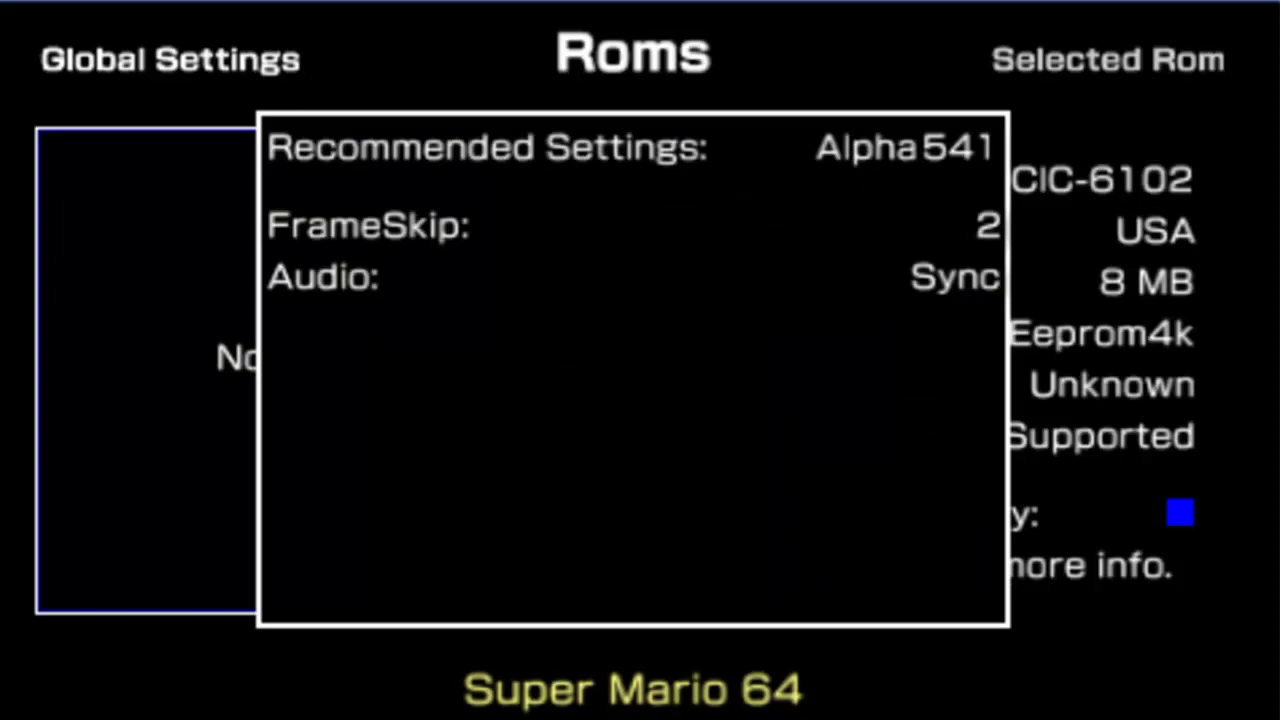
pyautogui.press('a')
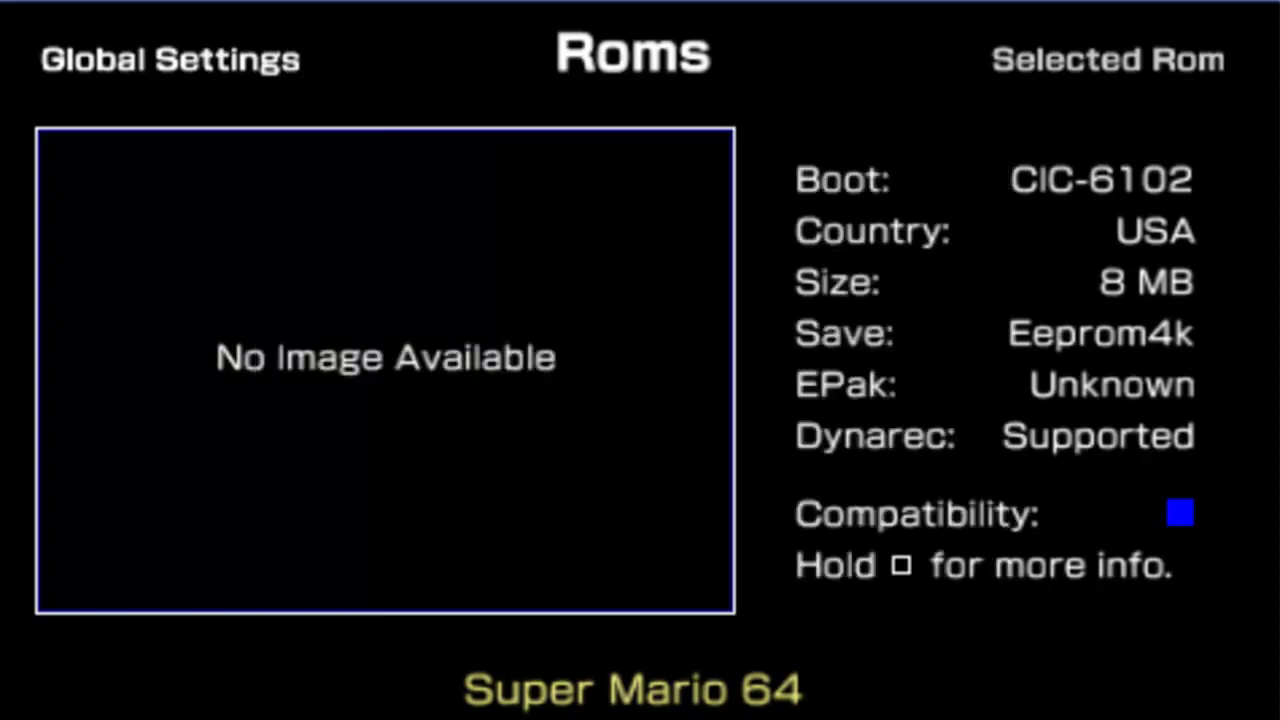
# - Select the Super Mario 64 ROM and open its preferences for editing
pyautogui.press('z')
pyautogui.press('Down')
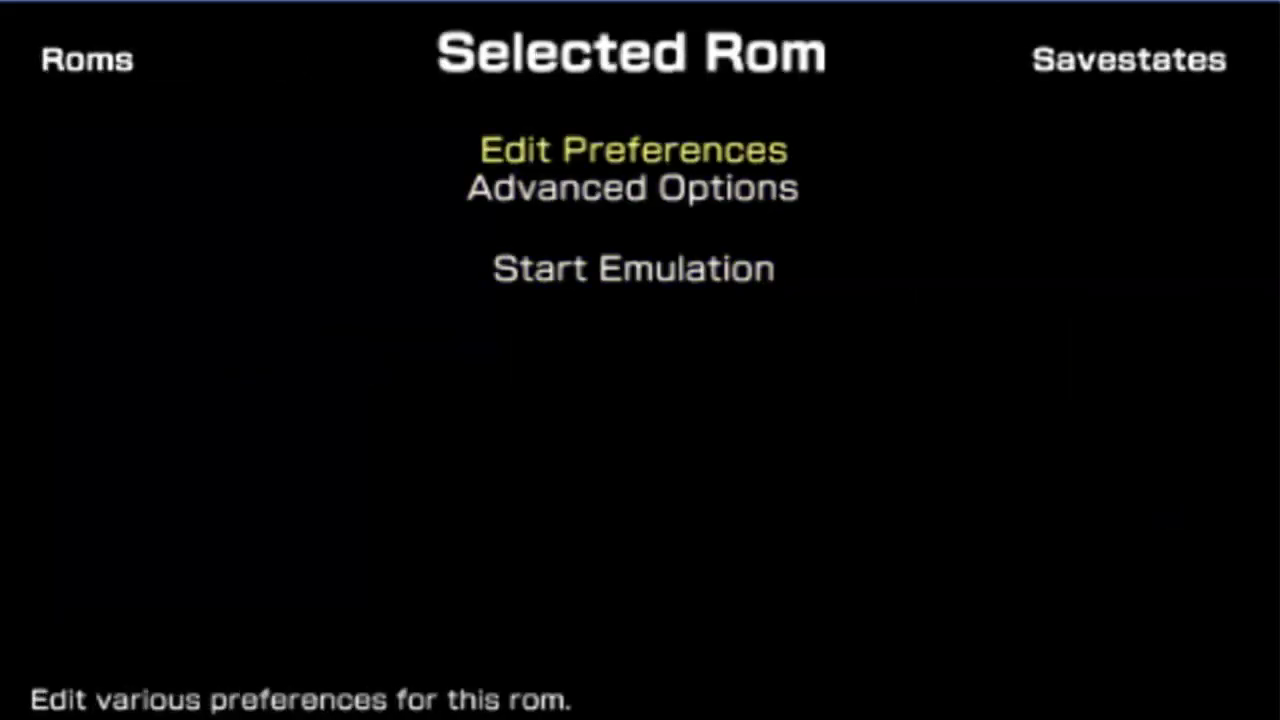
pyautogui.press('Down')
pyautogui.press('Up')
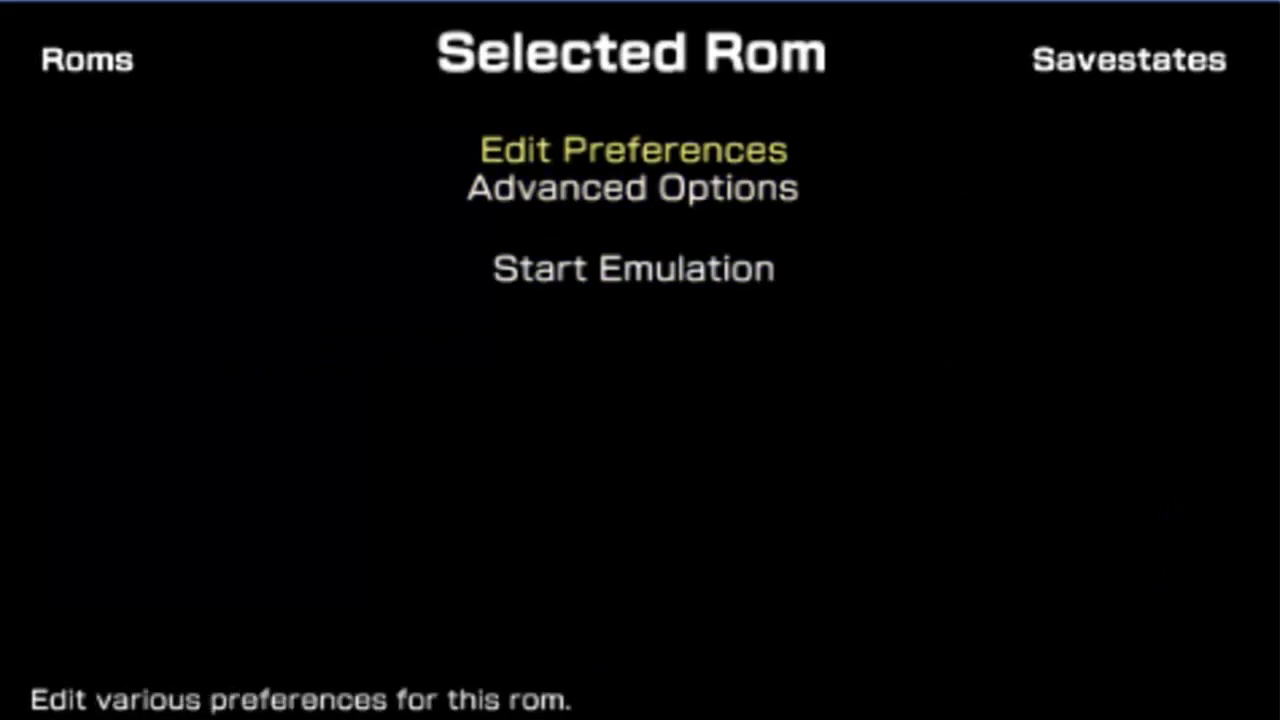
pyautogui.press('z')
# - Set Frameskip to 2 in the Super Mario 64 ROM preferences
pyautogui.press('Down')
pyautogui.press('Down')
pyautogui.press('Right')
pyautogui.press('Up')
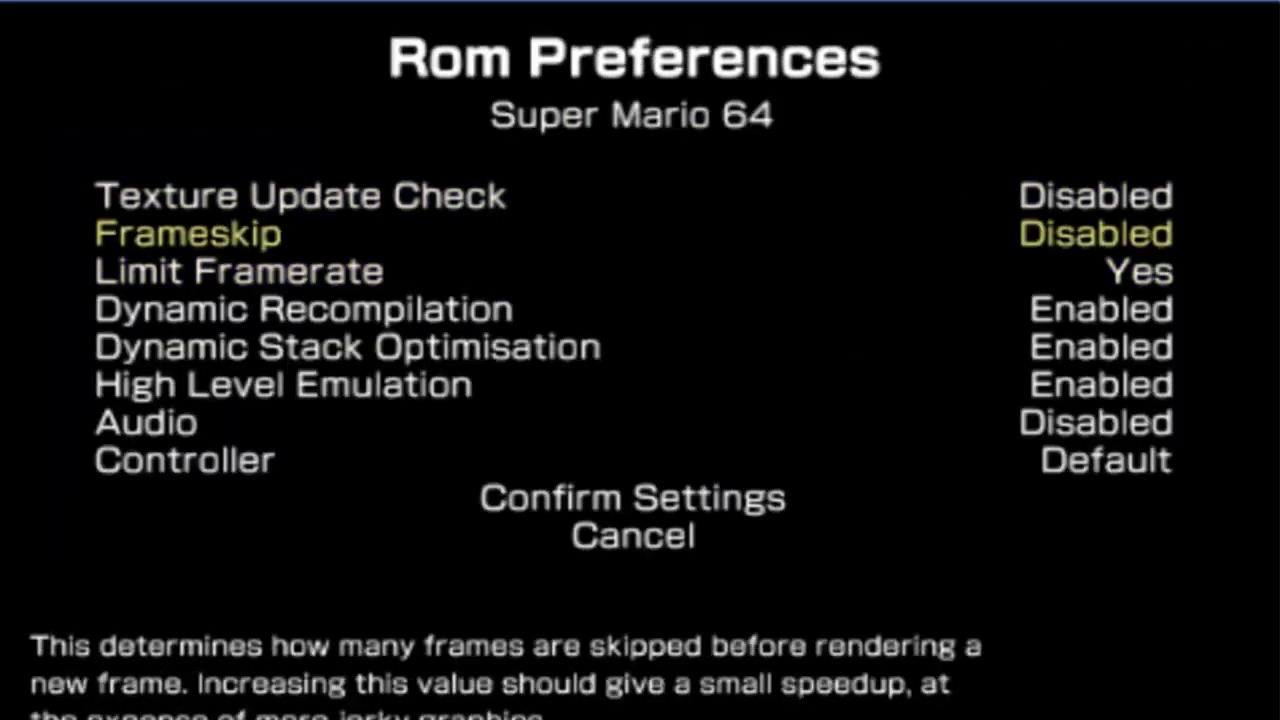
pyautogui.press('Right')
pyautogui.press('Right')
pyautogui.press('Down')
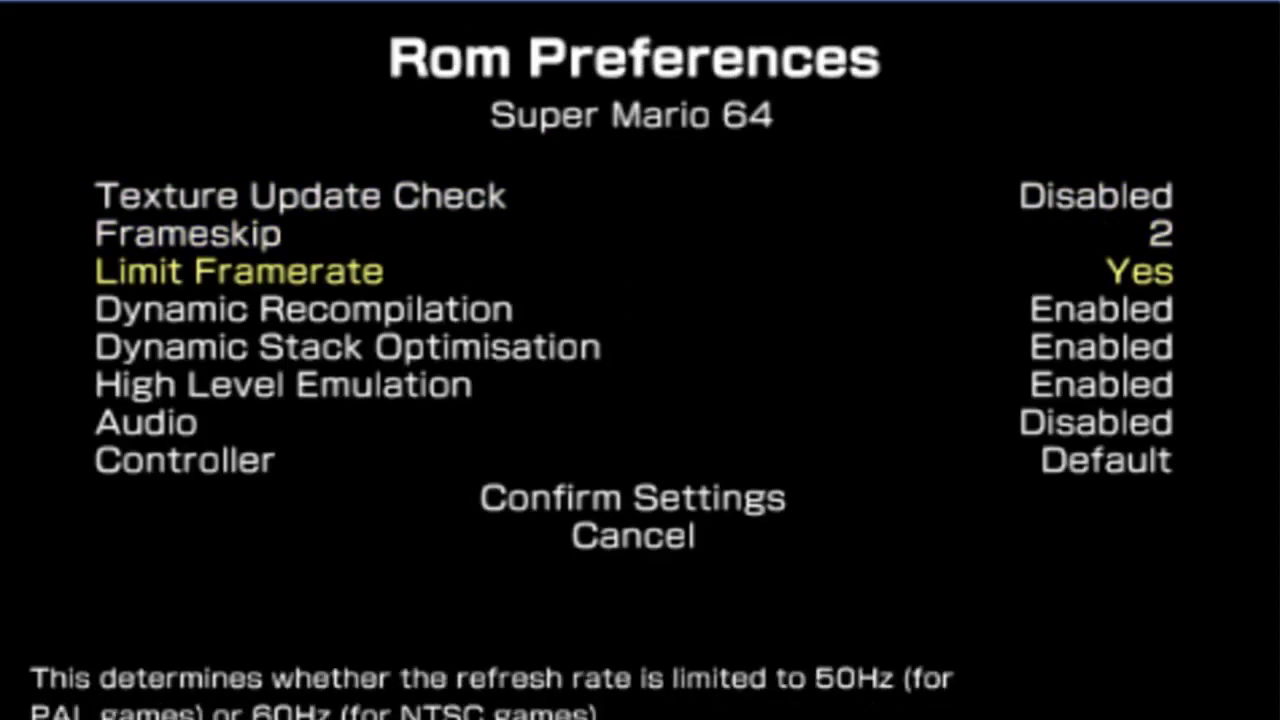
# - Set Audio to Synchronous in the ROM preferences and confirm the settings
pyautogui.press('Down')
pyautogui.press('Down')
pyautogui.press('Down')
pyautogui.press('Down')
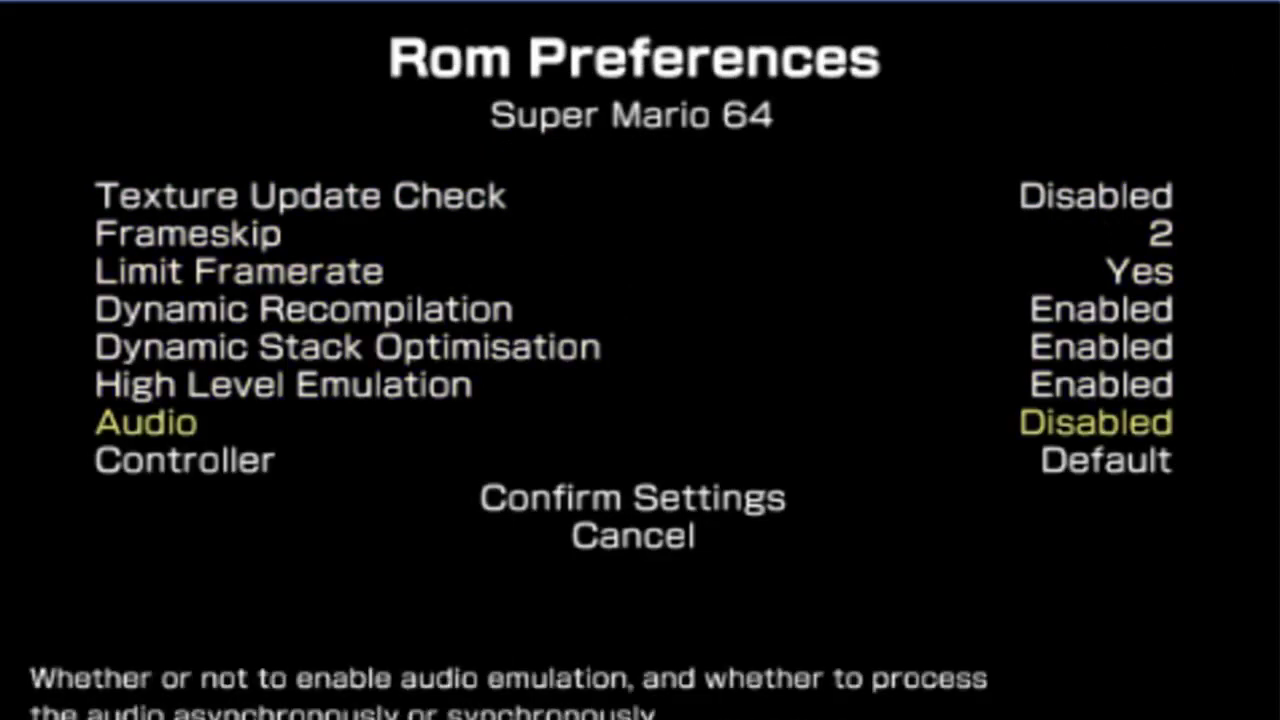
pyautogui.press('Up')
pyautogui.press('Down')
pyautogui.press('Right')
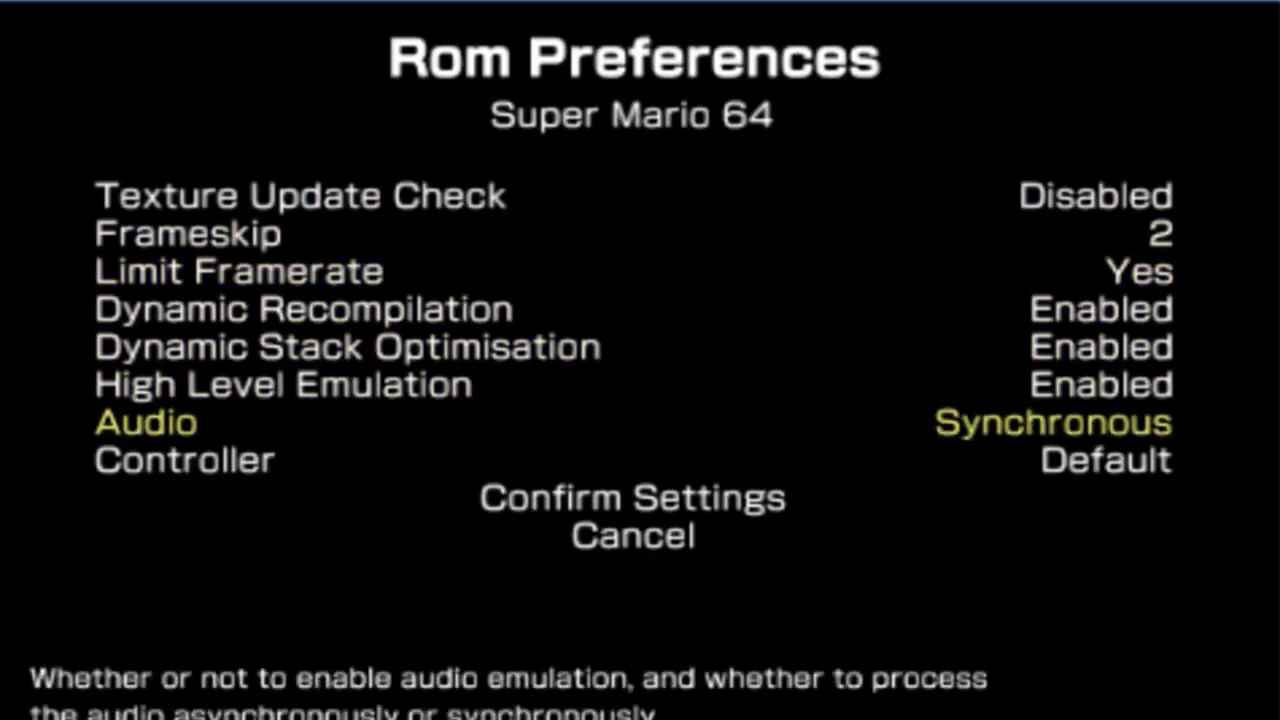
pyautogui.press('Down')
pyautogui.press('Down')
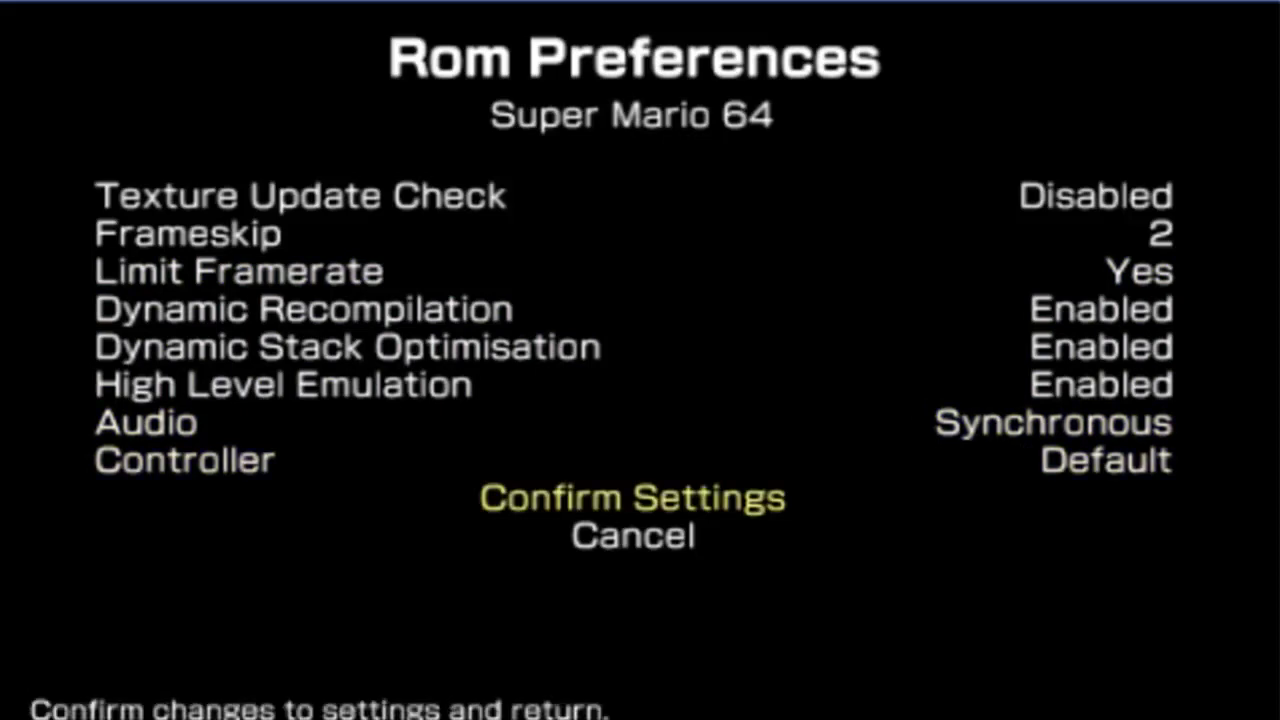
pyautogui.press('Return')
# - Start emulation of Super Mario 64 and proceed past the title screen into the game
pyautogui.press('Down')
pyautogui.press('Down')
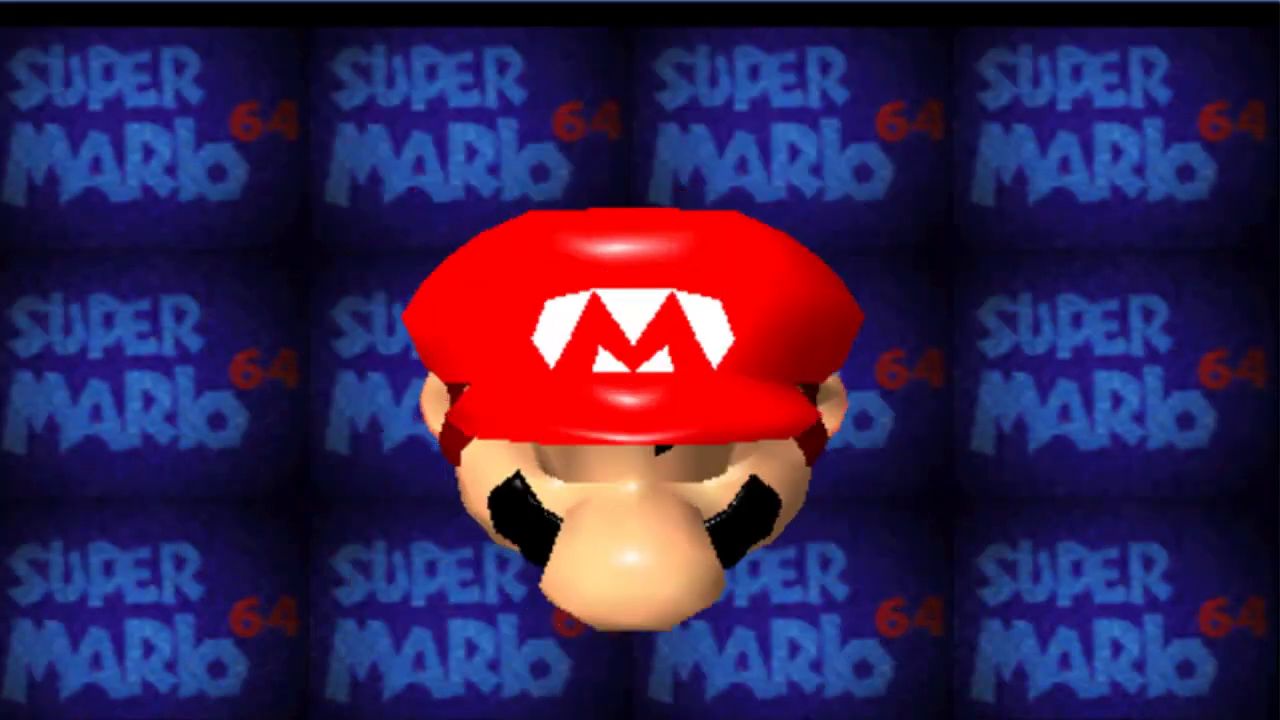
pyautogui.press('Return')
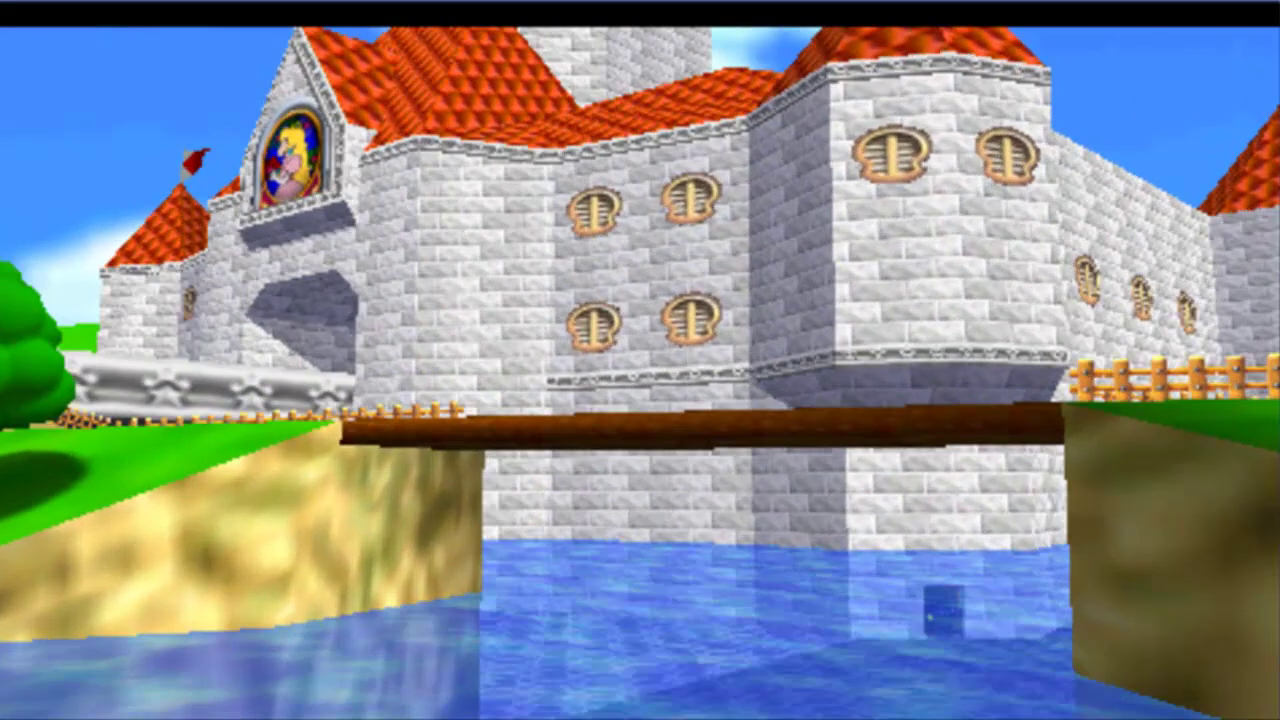
# - Pause the emulated game and choose to return to the main menu
pyautogui.press('Escape')
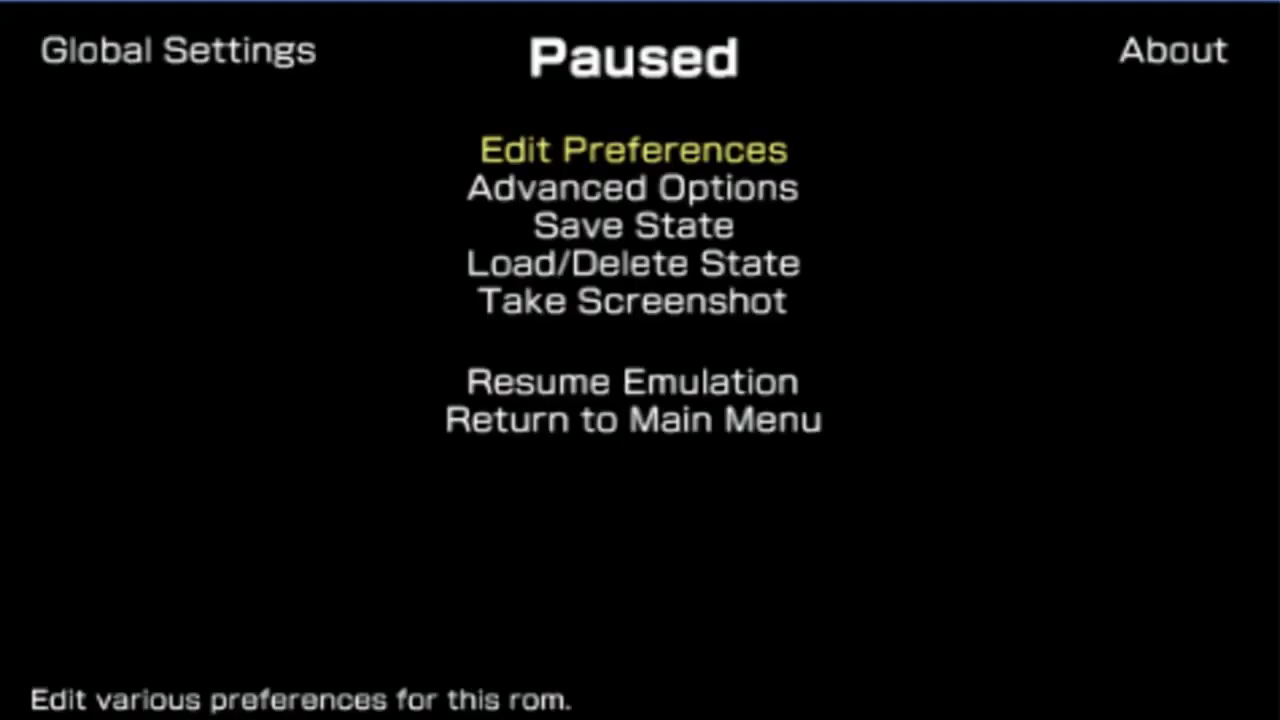
pyautogui.press('Up')
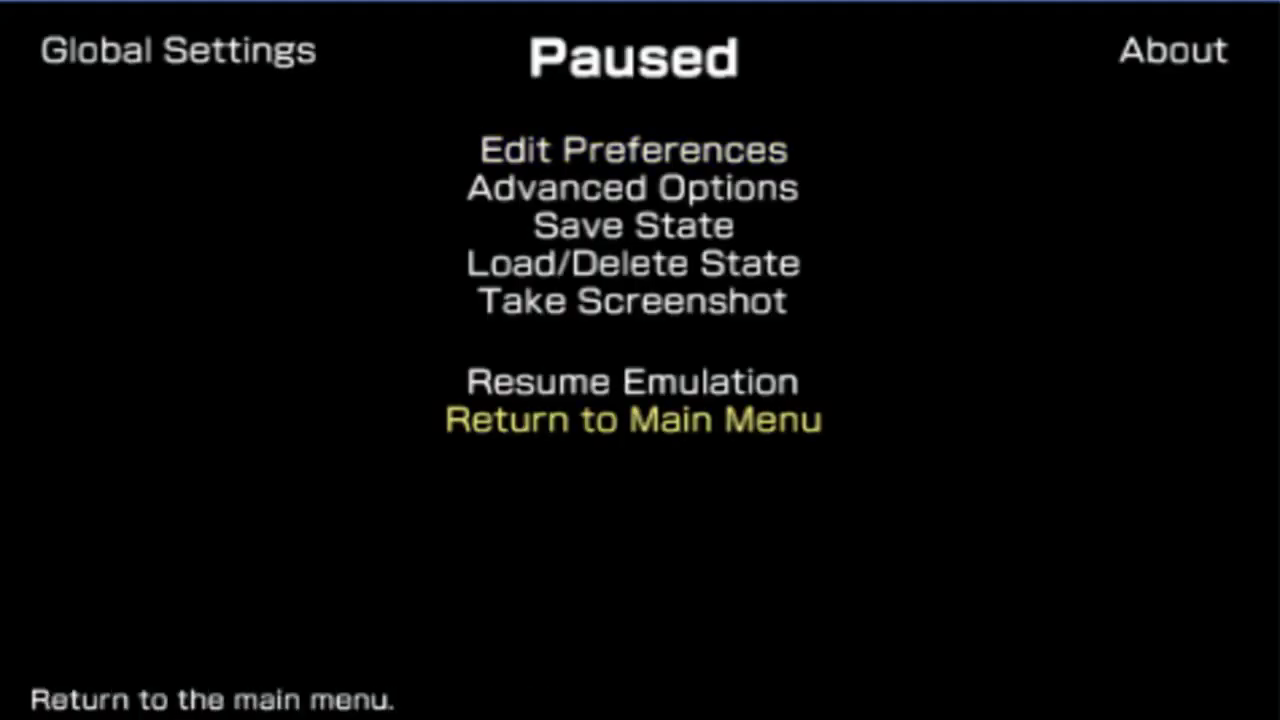